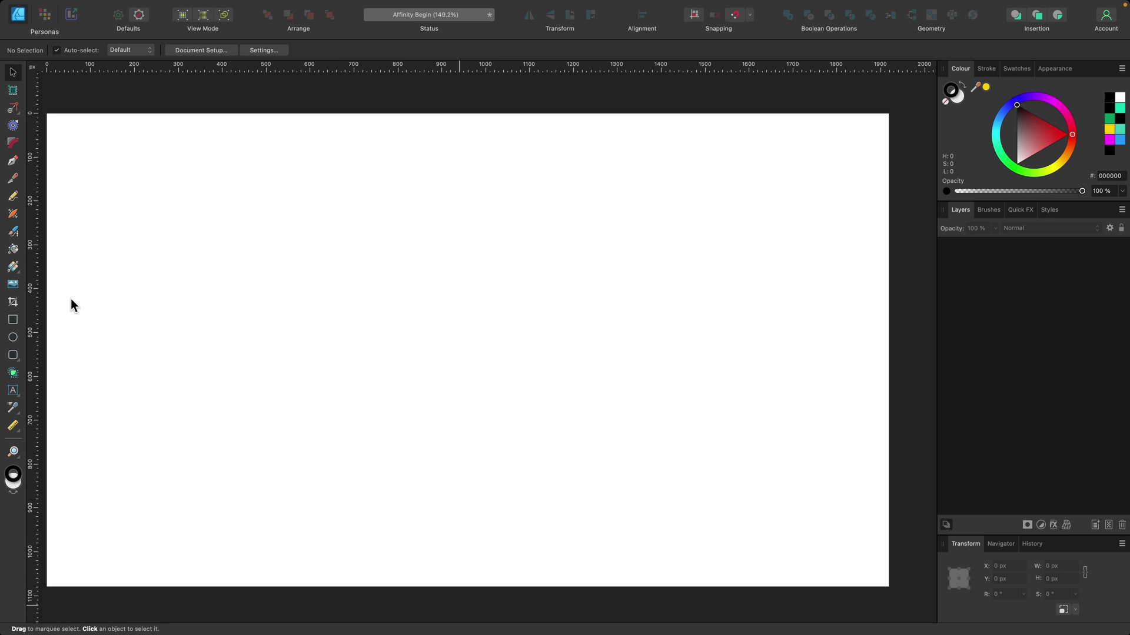
Draw a tall rounded rectangle as the figure's body.
{"action": "left_click", "coordinate": [12, 357]}
{"action": "left_click_drag", "start_coordinate": [377, 287], "coordinate": [579, 478]}
{"action": "right_click", "coordinate": [580, 478]}
{"action": "key", "text": "Escape"}
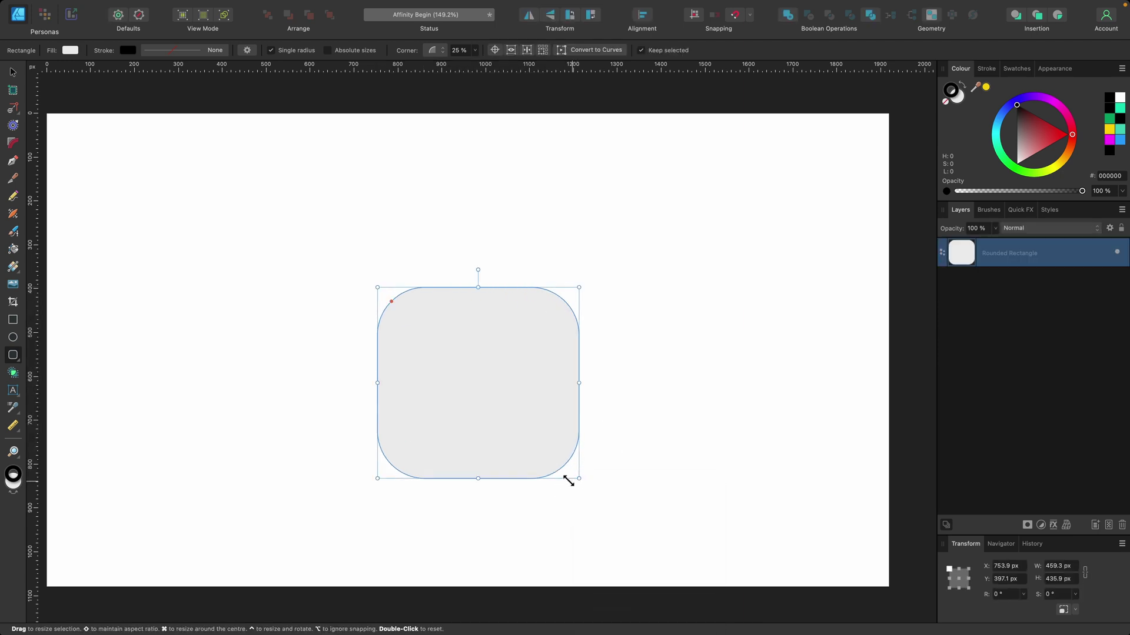
{"action": "left_click_drag", "start_coordinate": [478, 479], "coordinate": [478, 541]}
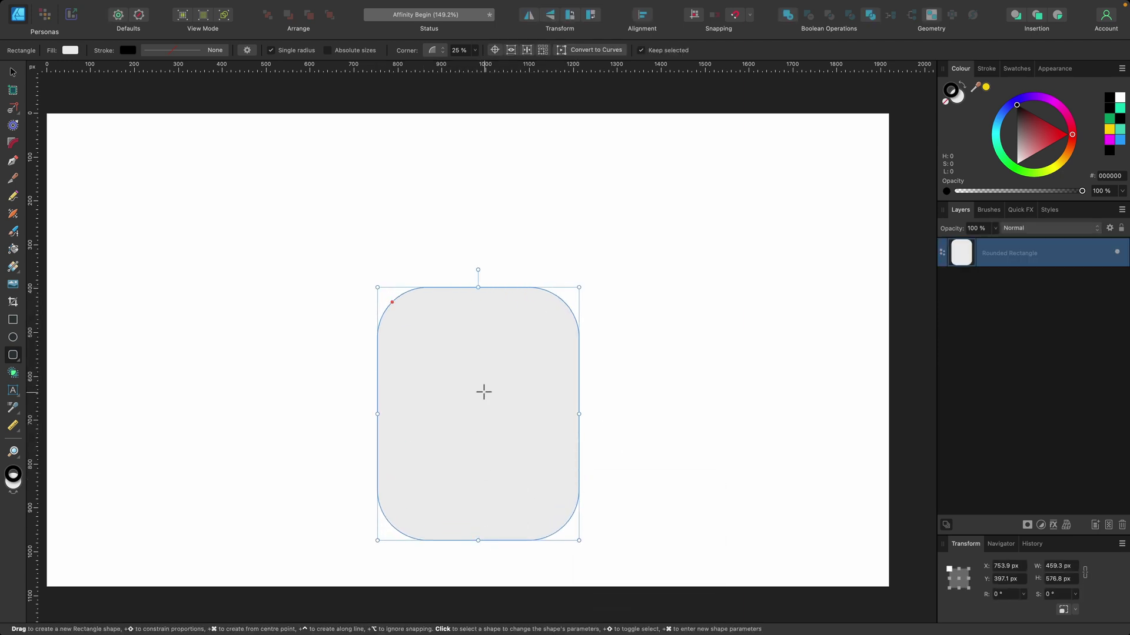
Draw a circle for the head above the body.
{"action": "left_click", "coordinate": [12, 337]}
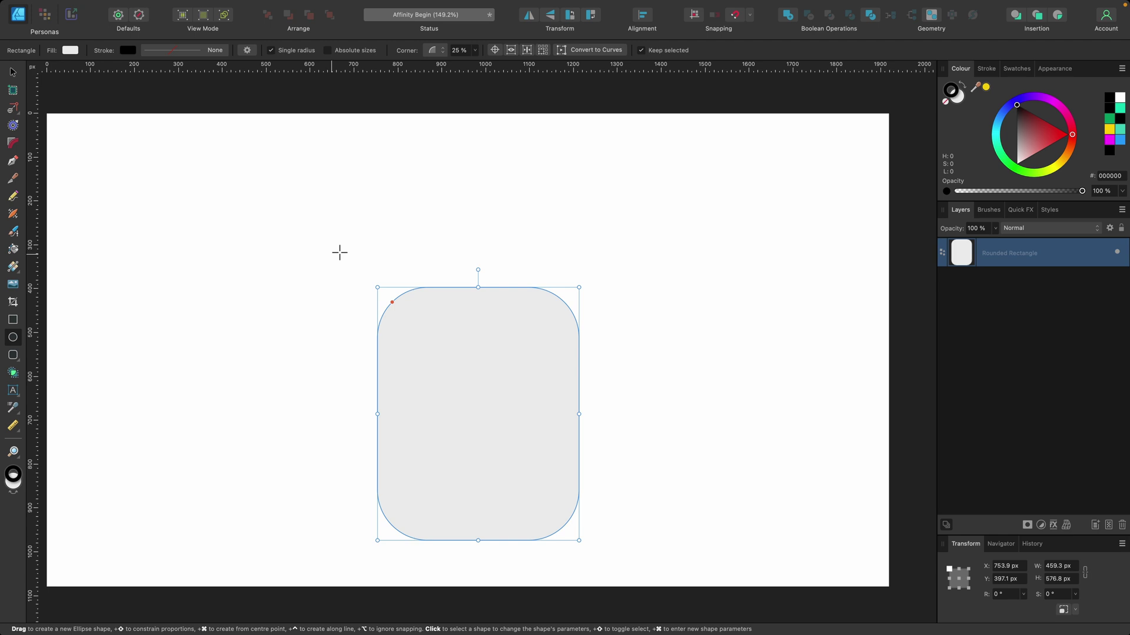
{"action": "left_click", "coordinate": [477, 232]}
{"action": "left_click_drag", "start_coordinate": [477, 232], "coordinate": [553, 184]}
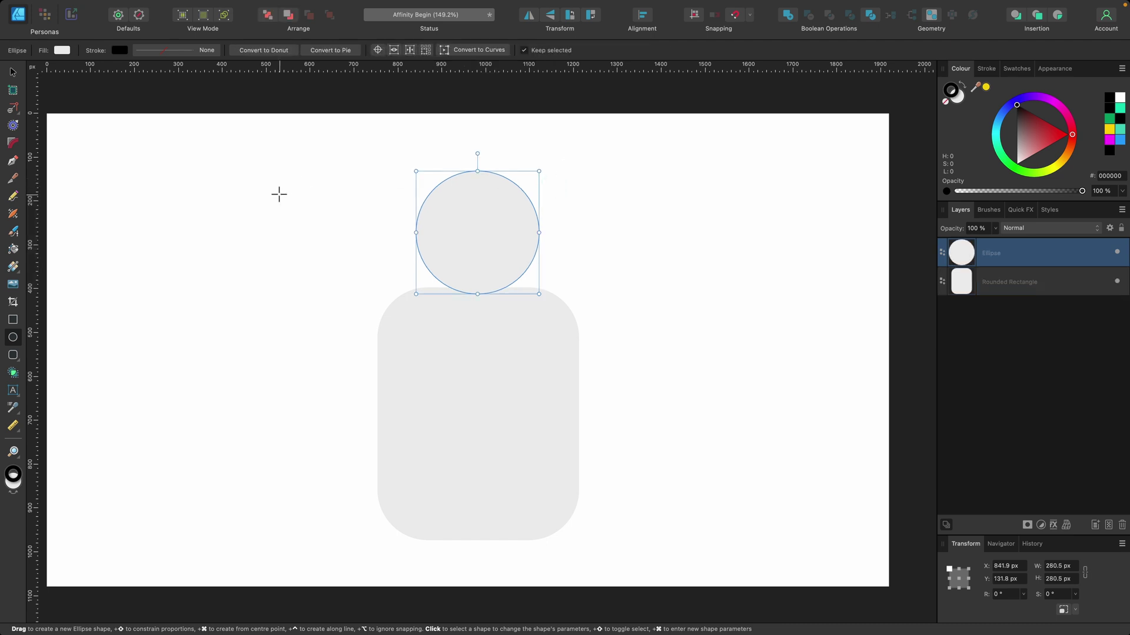
Draw a small triangle to the right of the head.
{"action": "left_click", "coordinate": [13, 356]}
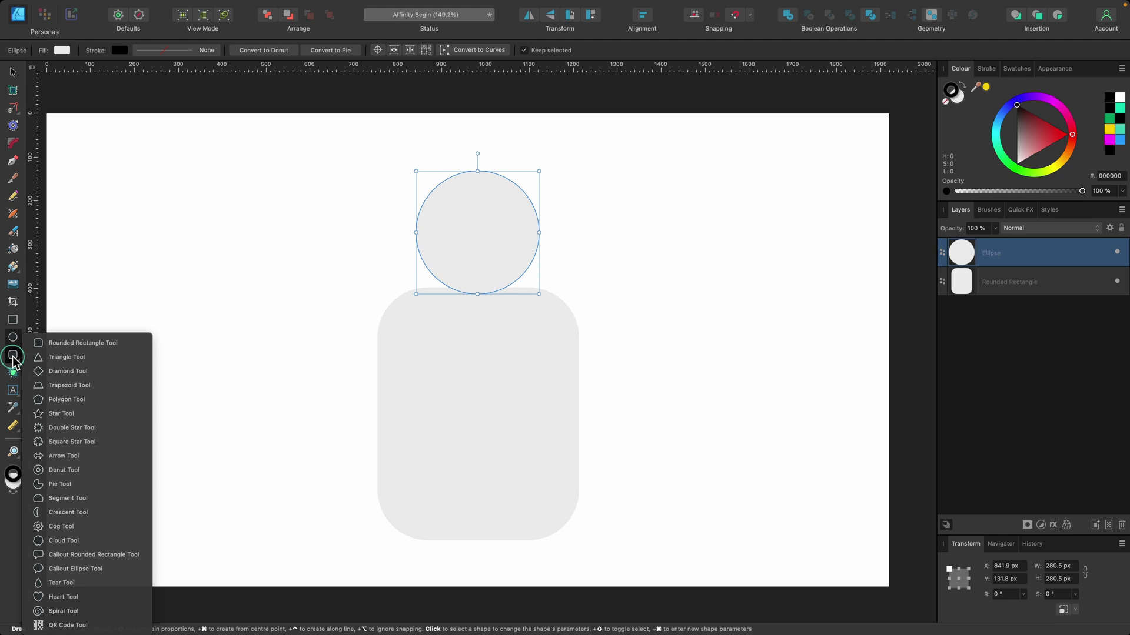
{"action": "left_click", "coordinate": [75, 357]}
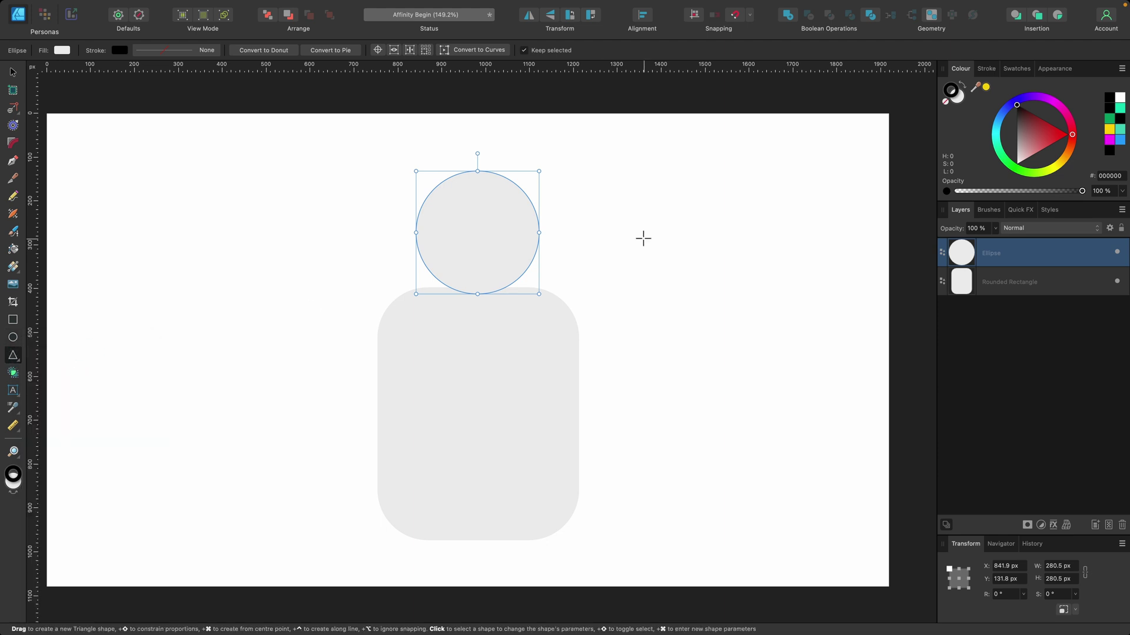
{"action": "mouse_move", "coordinate": [593, 165]}
{"action": "left_mouse_down"}
{"action": "mouse_move", "coordinate": [669, 257]}
{"action": "mouse_move", "coordinate": [652, 251]}
{"action": "left_mouse_up"}
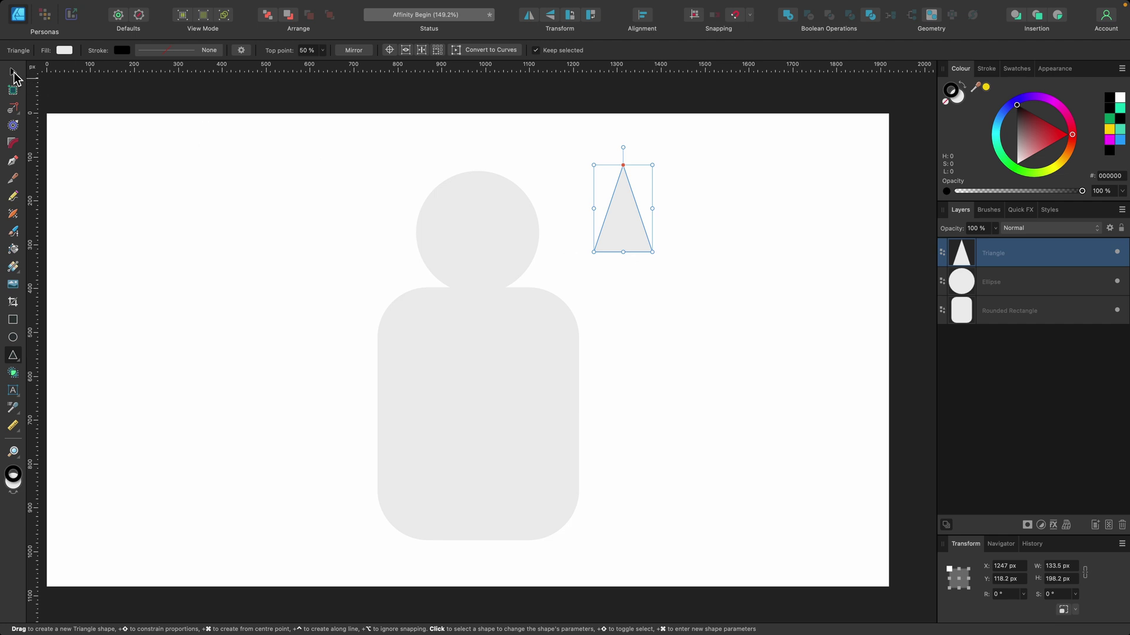
Place the triangle on top of the head and tilt it like a party hat.
{"action": "left_click", "coordinate": [13, 74]}
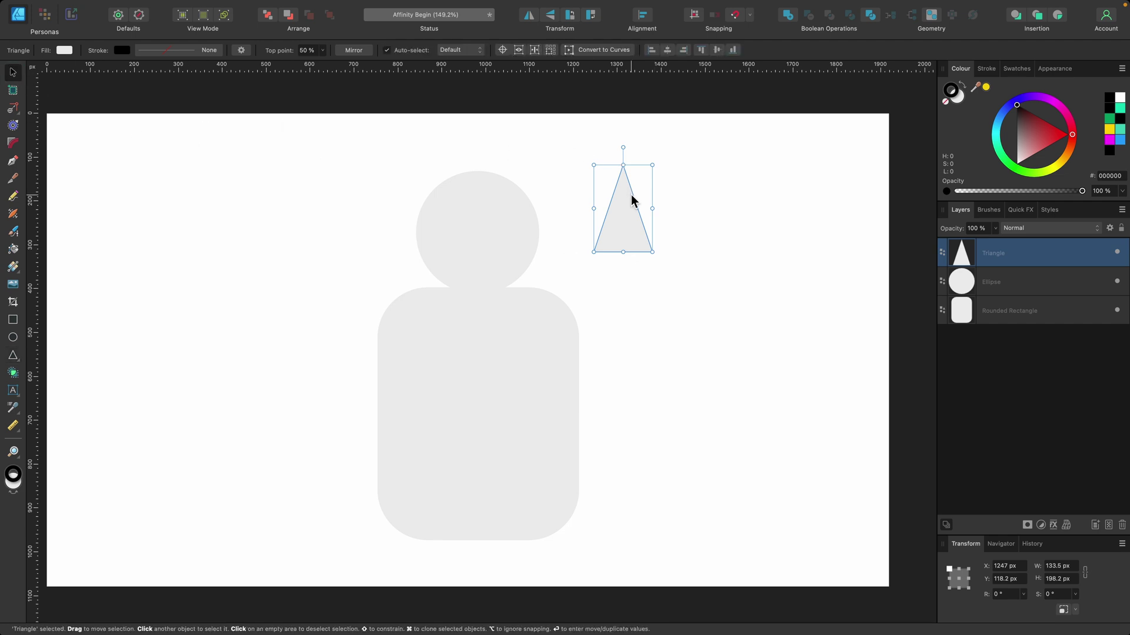
{"action": "left_click_drag", "start_coordinate": [632, 206], "coordinate": [521, 166]}
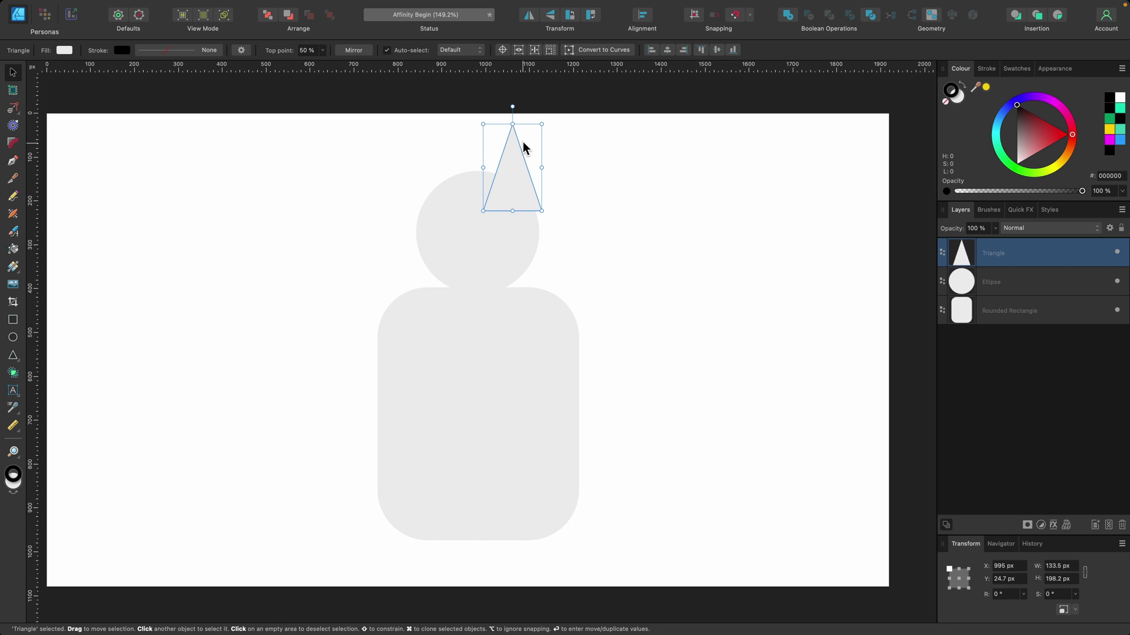
{"action": "left_click_drag", "start_coordinate": [512, 107], "coordinate": [552, 107]}
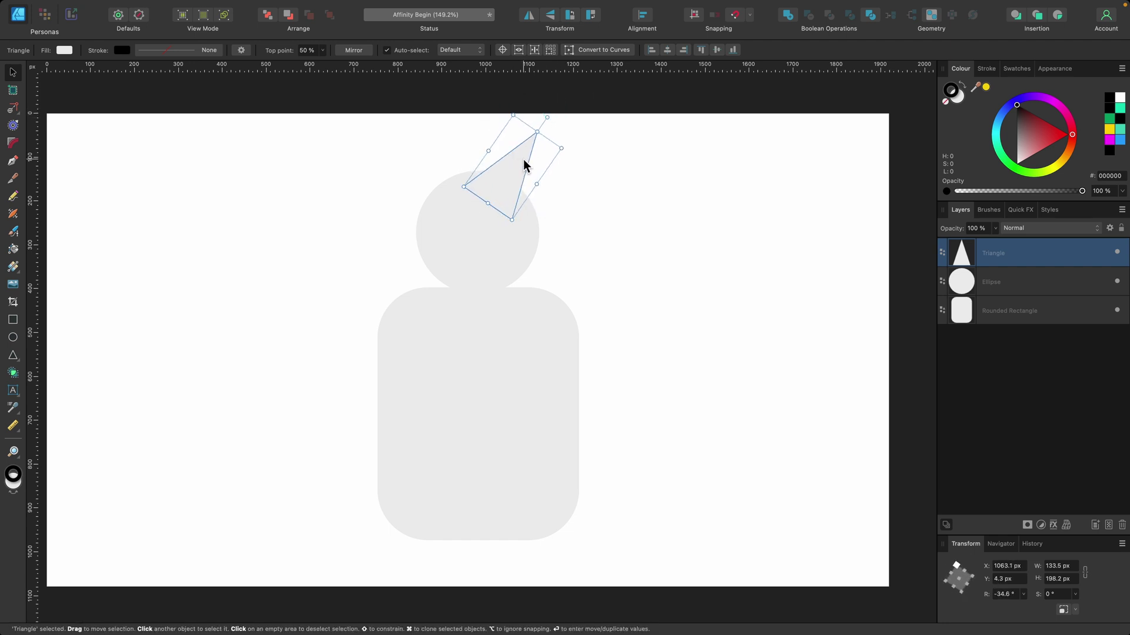
{"action": "left_click_drag", "start_coordinate": [531, 157], "coordinate": [533, 153]}
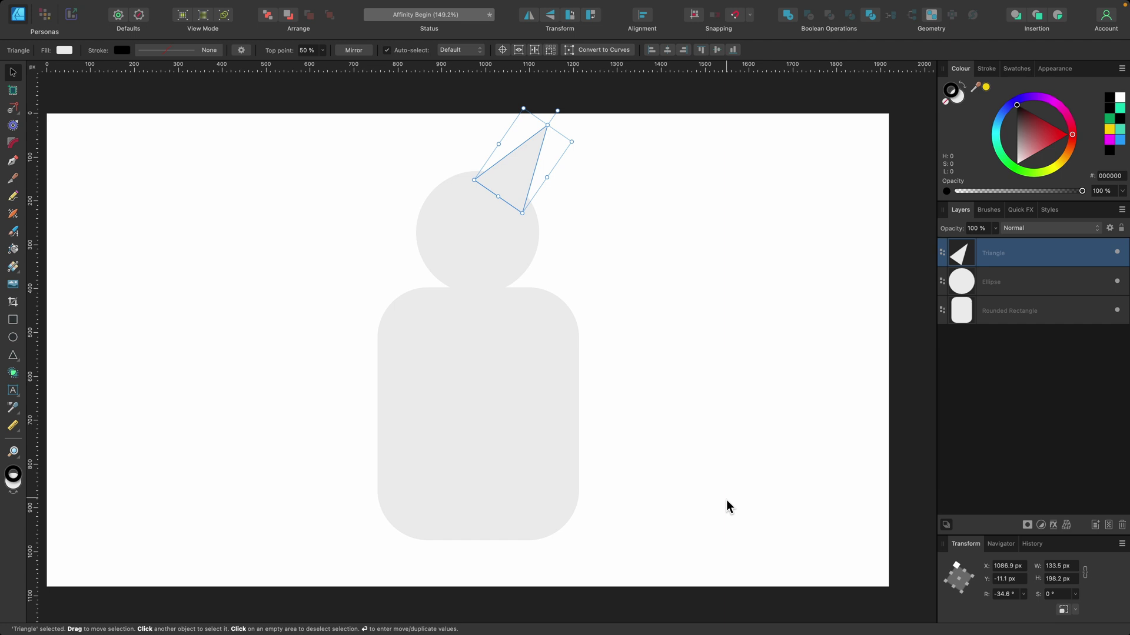
Select all three shapes and resize the whole figure together.
{"action": "left_click_drag", "start_coordinate": [737, 565], "coordinate": [304, 115]}
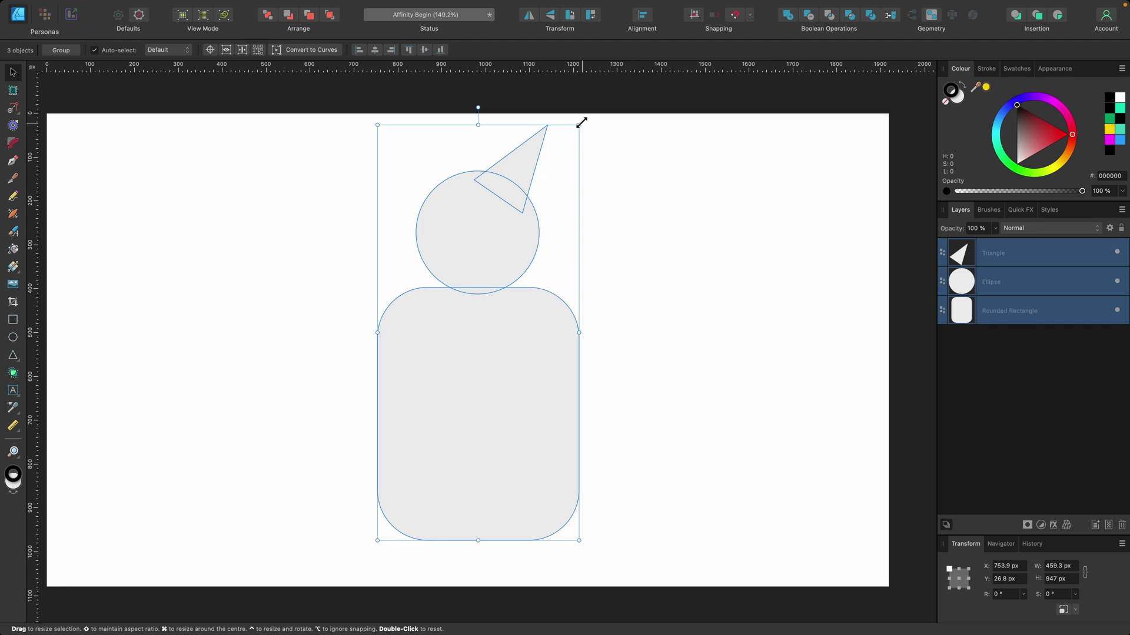
{"action": "left_click_drag", "start_coordinate": [582, 122], "coordinate": [575, 158]}
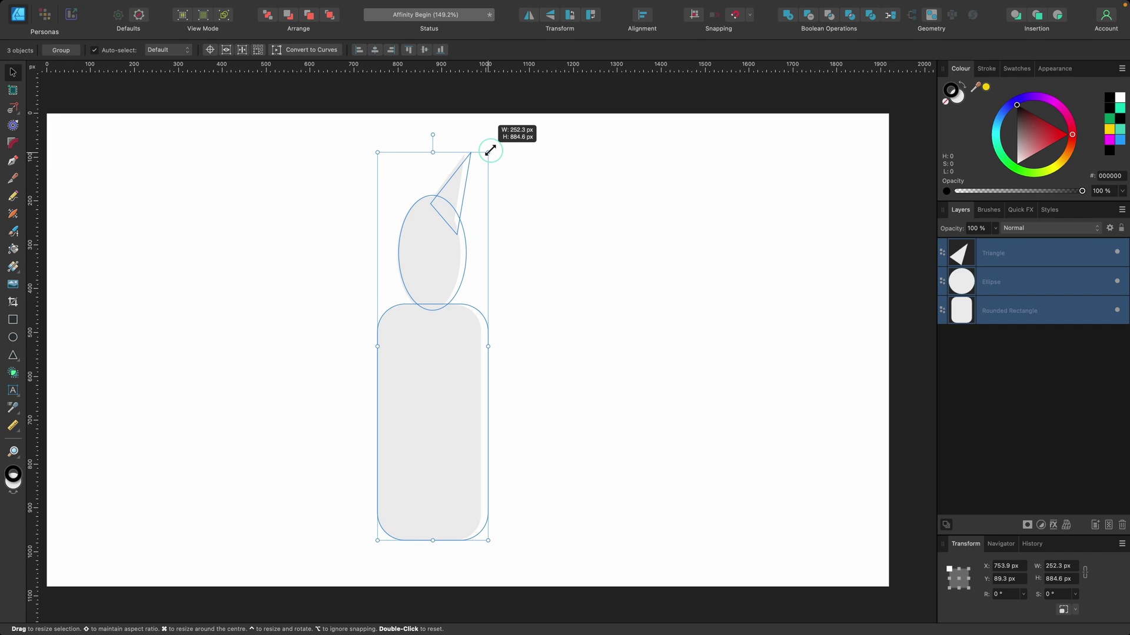
{"action": "mouse_move", "coordinate": [574, 158]}
{"action": "left_mouse_down"}
{"action": "mouse_move", "coordinate": [538, 145]}
{"action": "mouse_move", "coordinate": [518, 233]}
{"action": "mouse_move", "coordinate": [598, 146]}
{"action": "left_mouse_up"}
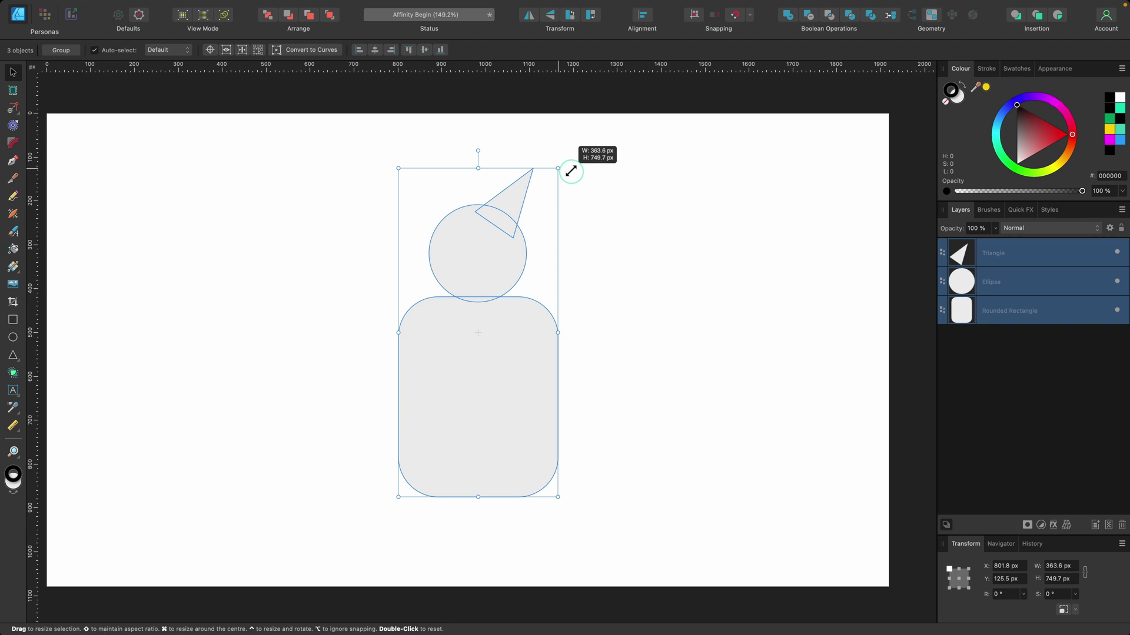
{"action": "left_click_drag", "start_coordinate": [597, 145], "coordinate": [561, 163]}
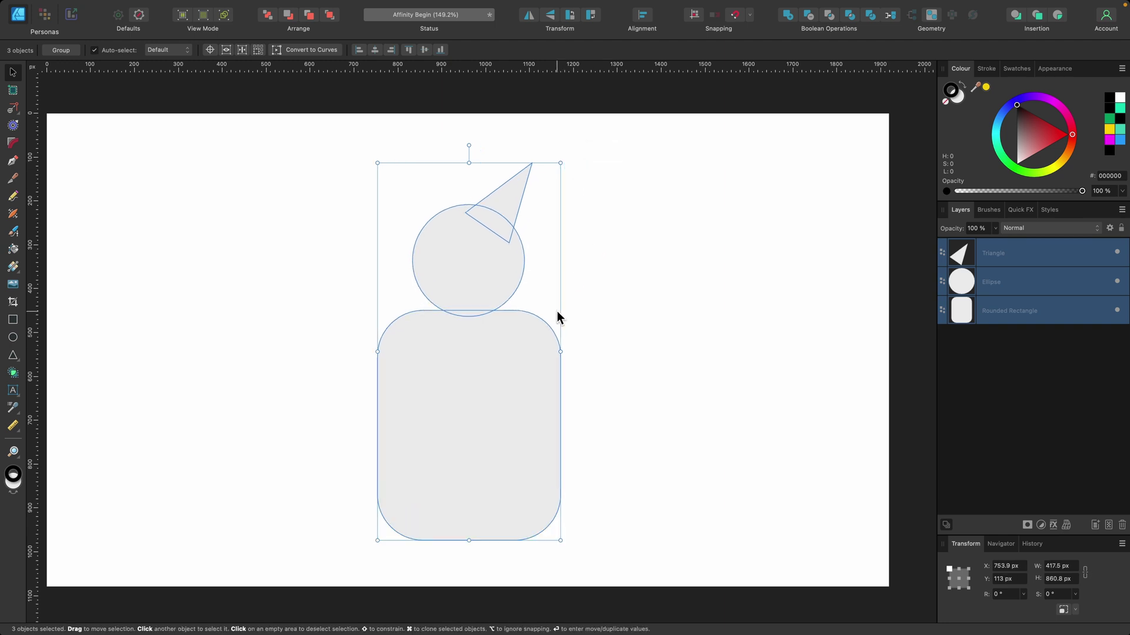
{"action": "scroll", "coordinate": [556, 316], "scroll_direction": "up", "scroll_amount": 3}
{"action": "scroll", "coordinate": [556, 316], "scroll_direction": "down", "scroll_amount": 2}
{"action": "scroll", "coordinate": [558, 316], "scroll_direction": "up", "scroll_amount": 1}
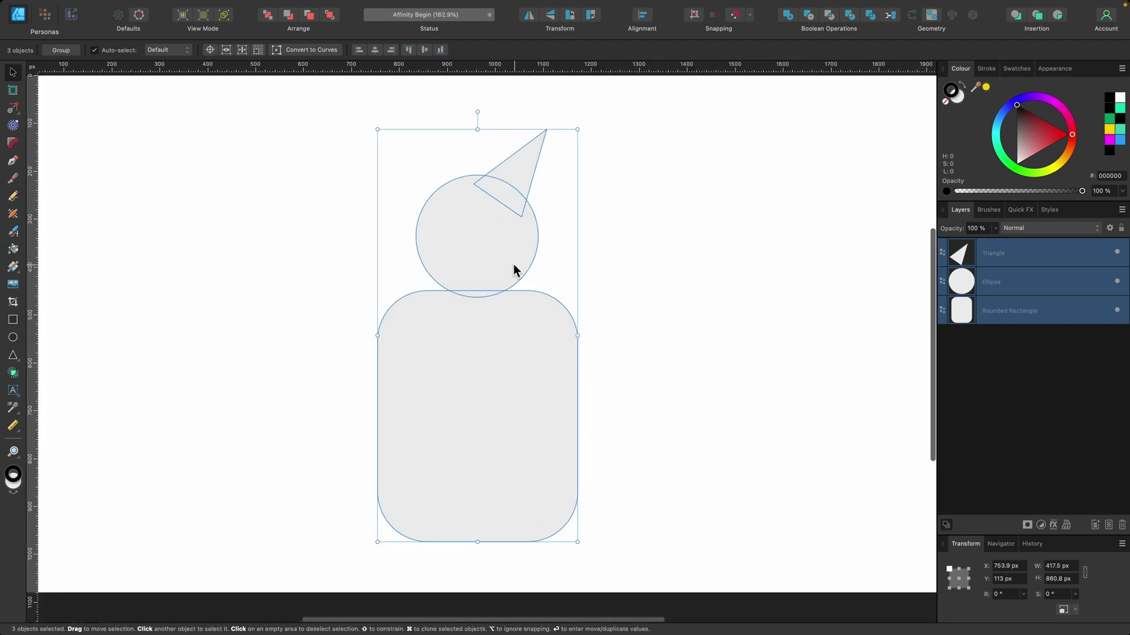
Nudge the hat, reduce its tilt slightly, and fill it purple.
{"action": "left_click", "coordinate": [517, 203]}
{"action": "left_click", "coordinate": [525, 168]}
{"action": "left_click_drag", "start_coordinate": [524, 168], "coordinate": [528, 160]}
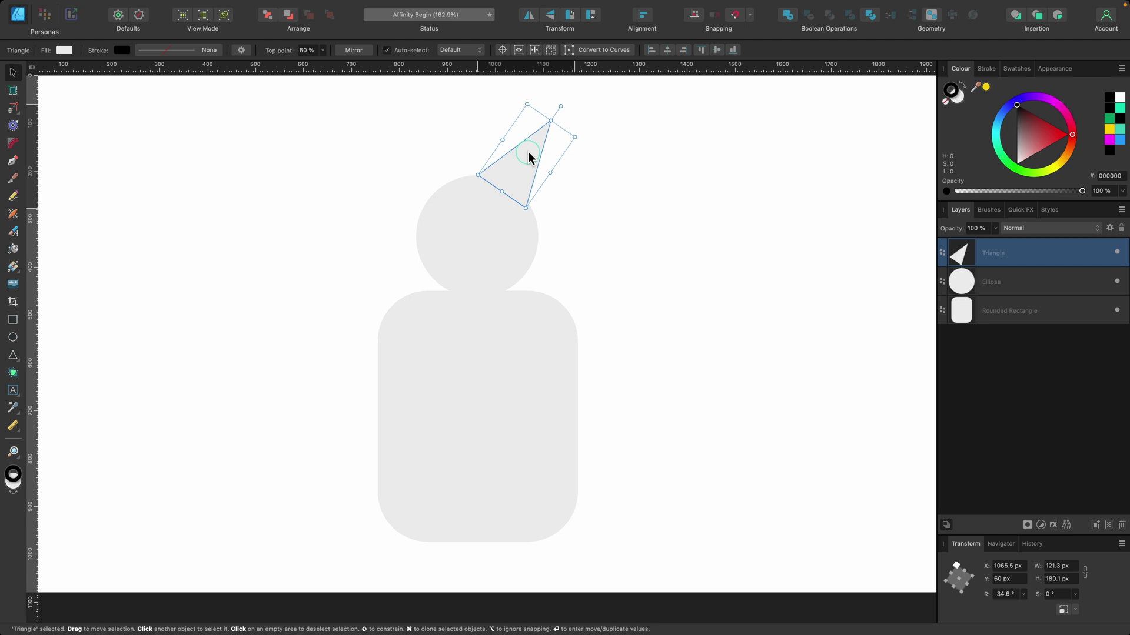
{"action": "left_click_drag", "start_coordinate": [562, 107], "coordinate": [556, 107]}
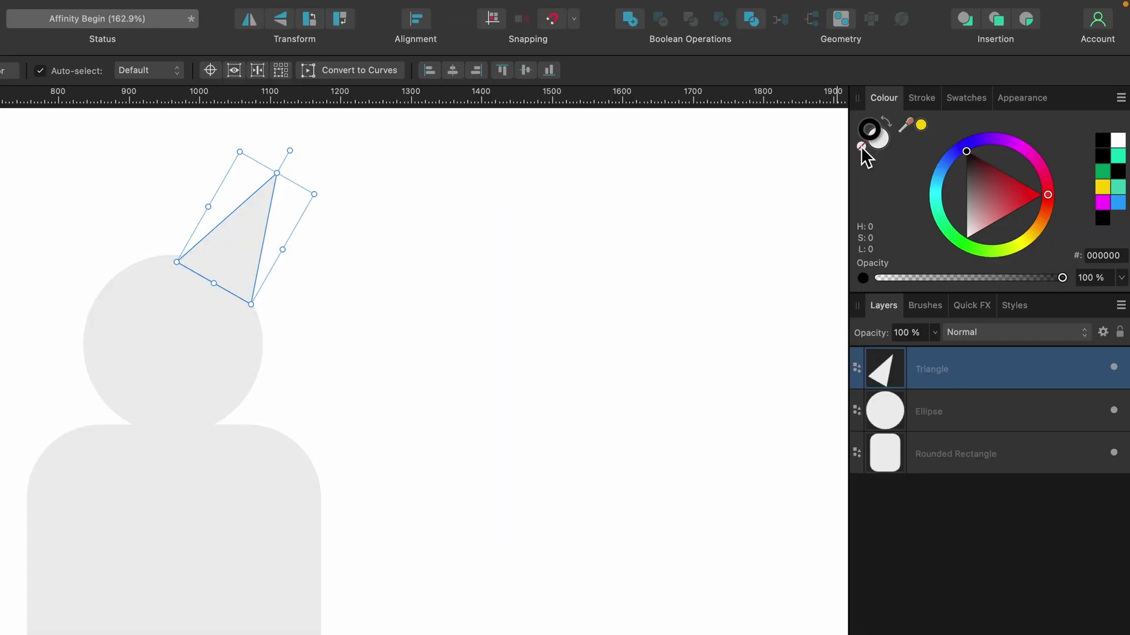
{"action": "left_click", "coordinate": [862, 148]}
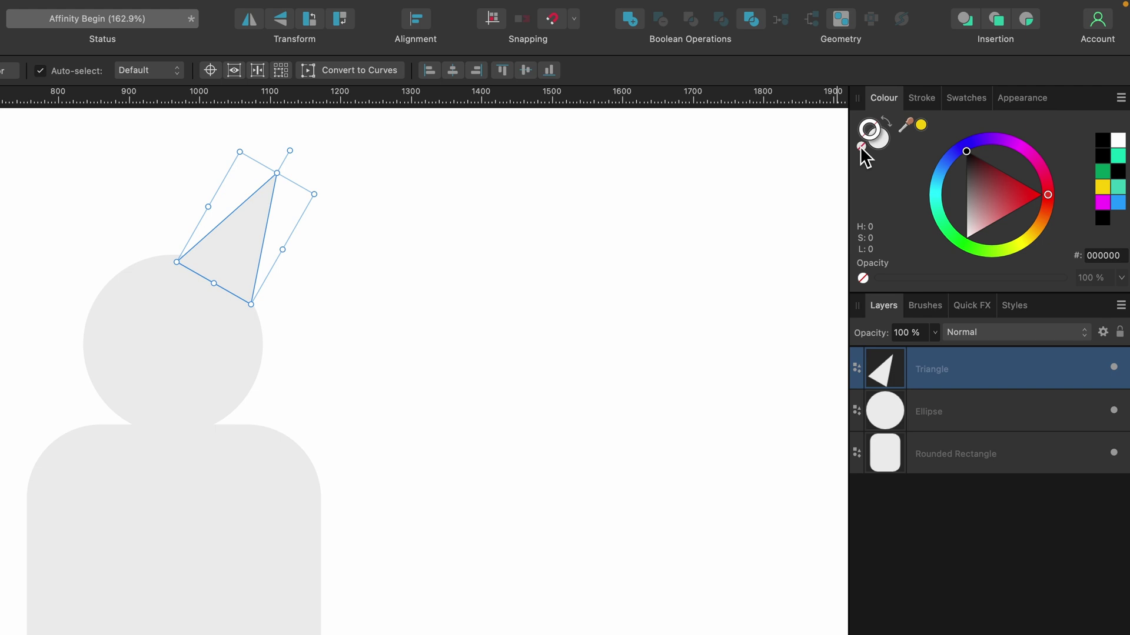
{"action": "left_click", "coordinate": [880, 141]}
{"action": "left_click", "coordinate": [1005, 142]}
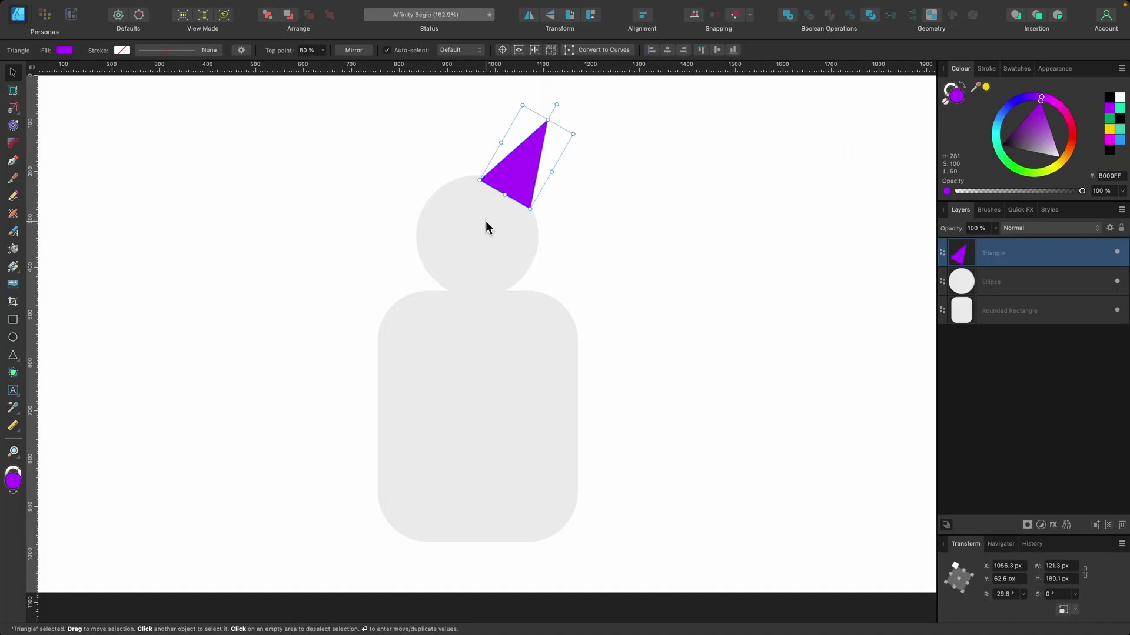
Fill the head circle peach and the body rectangle blue.
{"action": "left_click", "coordinate": [487, 227]}
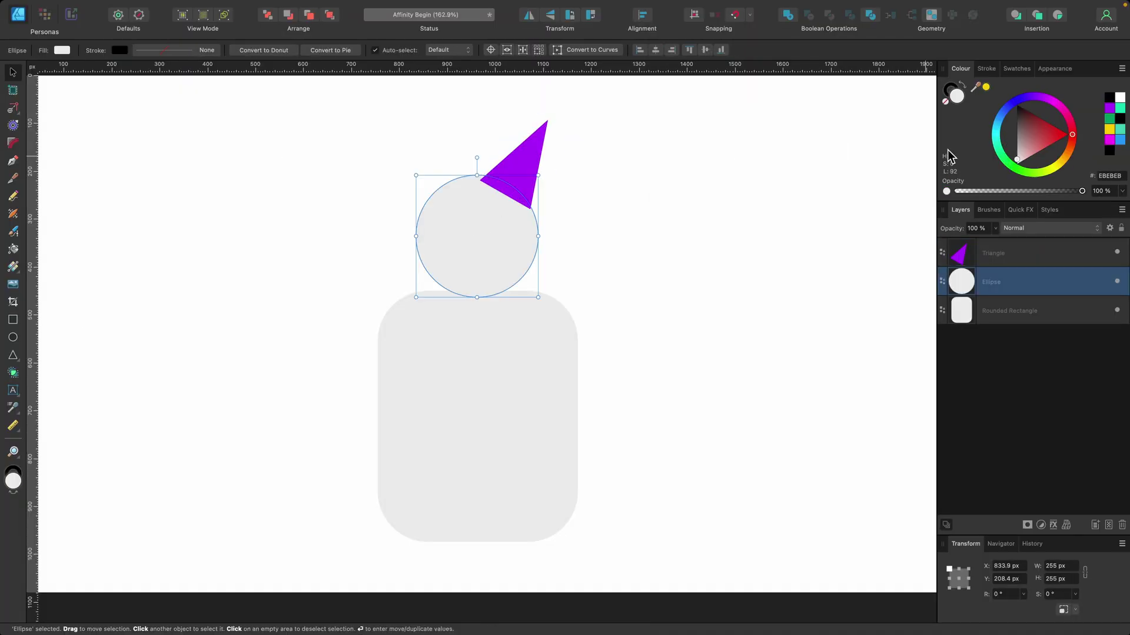
{"action": "left_click", "coordinate": [1059, 162]}
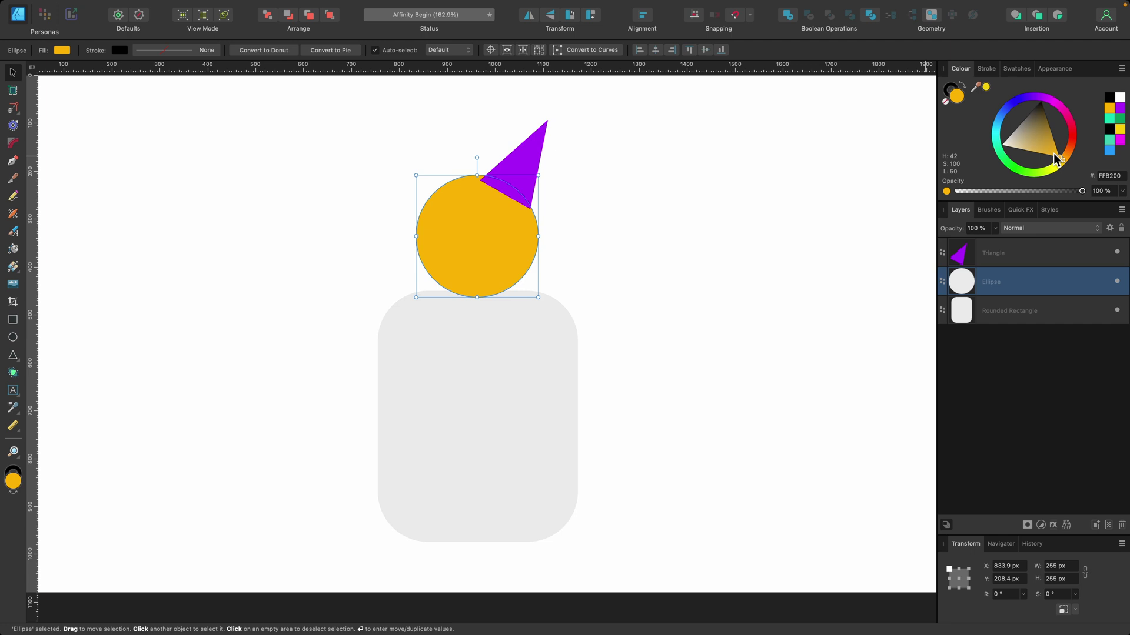
{"action": "left_click_drag", "start_coordinate": [1057, 159], "coordinate": [656, 197]}
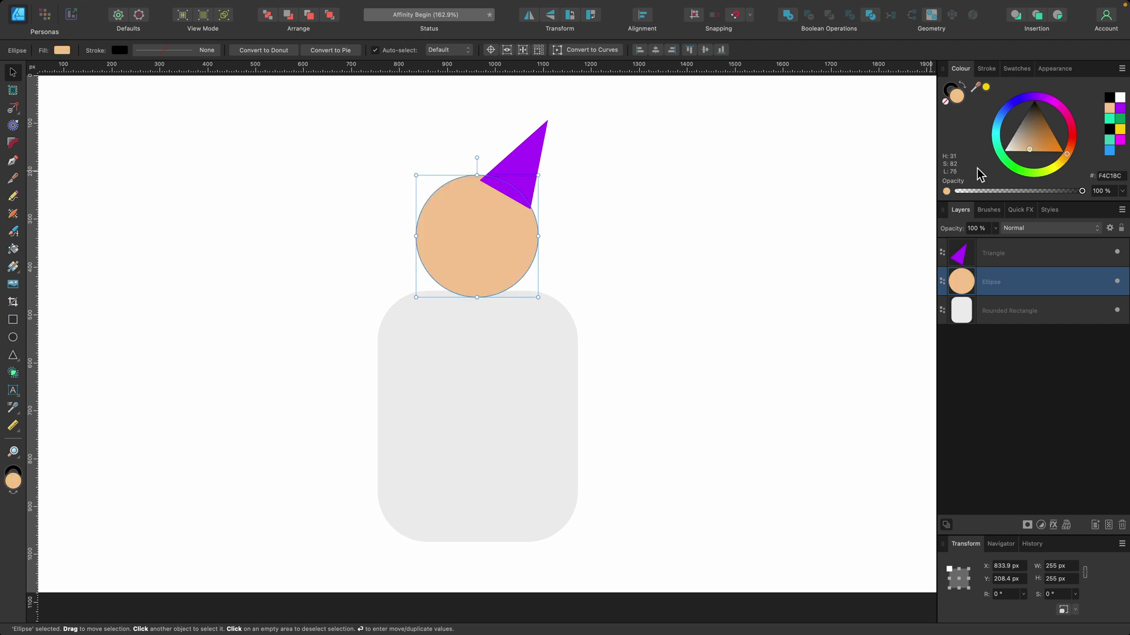
{"action": "left_click", "coordinate": [512, 395]}
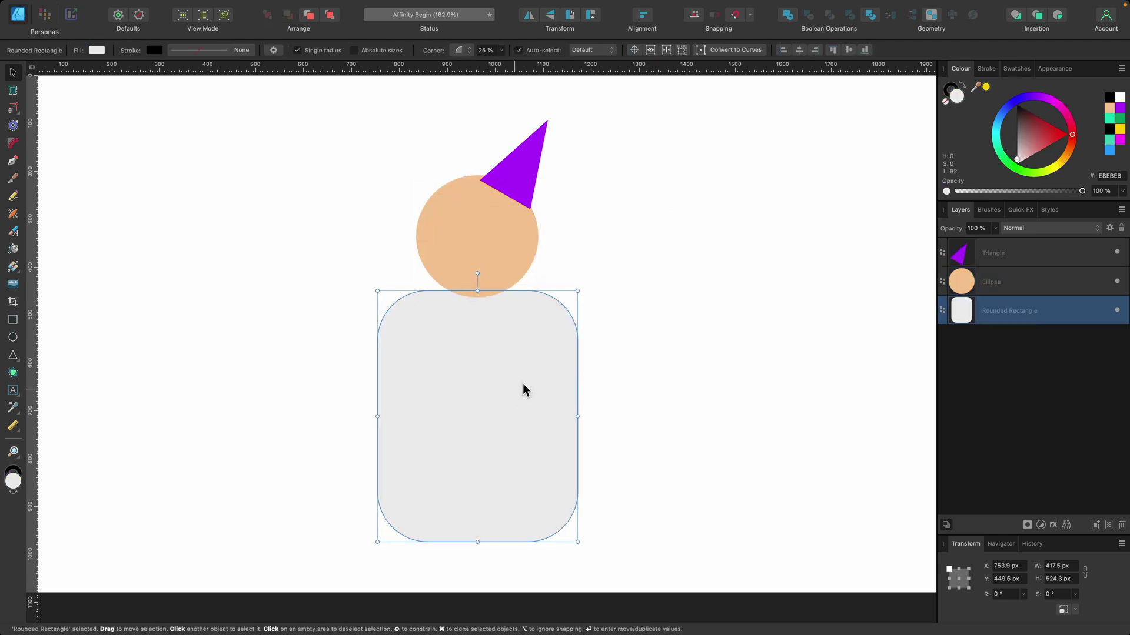
{"action": "left_click", "coordinate": [1003, 124]}
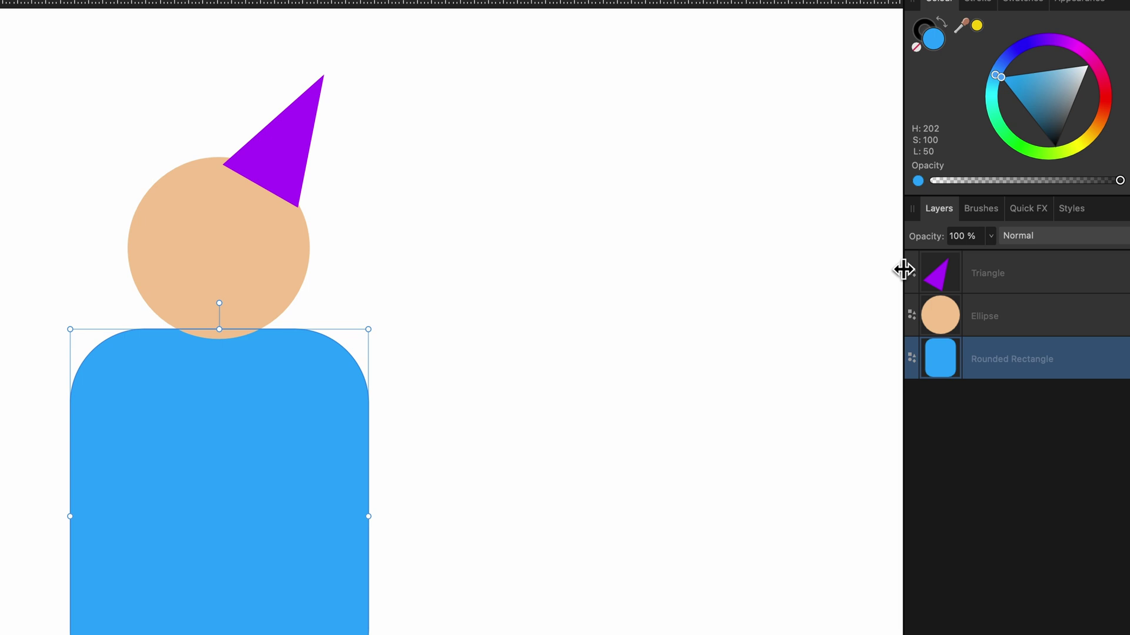
Move the blue body up, raise it above the head layer, then undo the reorder.
{"action": "left_click", "coordinate": [989, 267]}
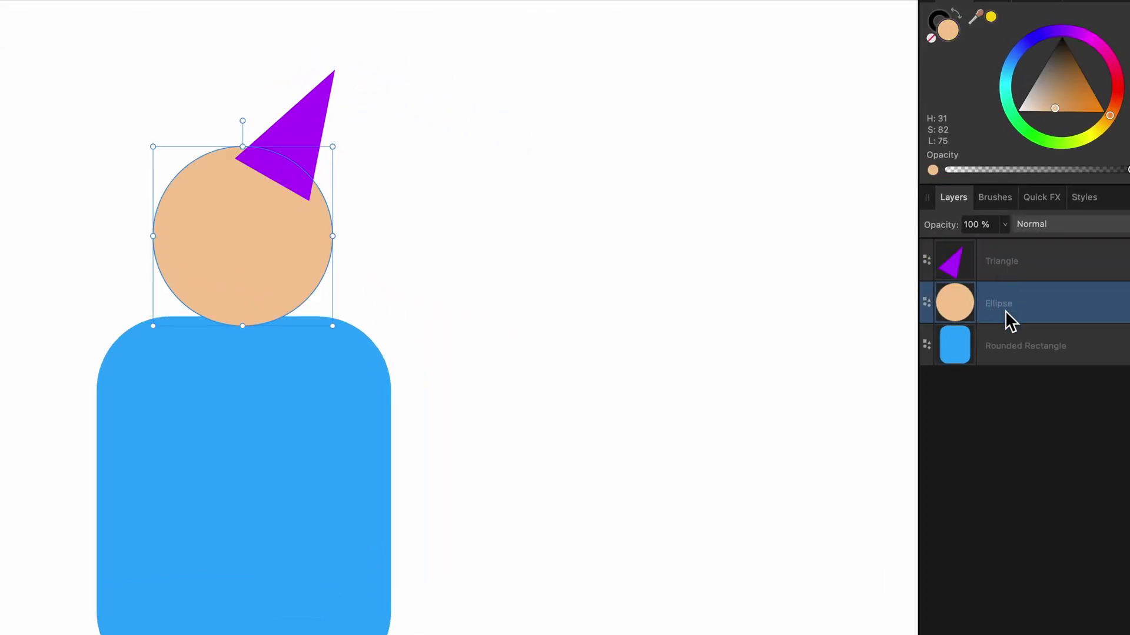
{"action": "left_click", "coordinate": [498, 338]}
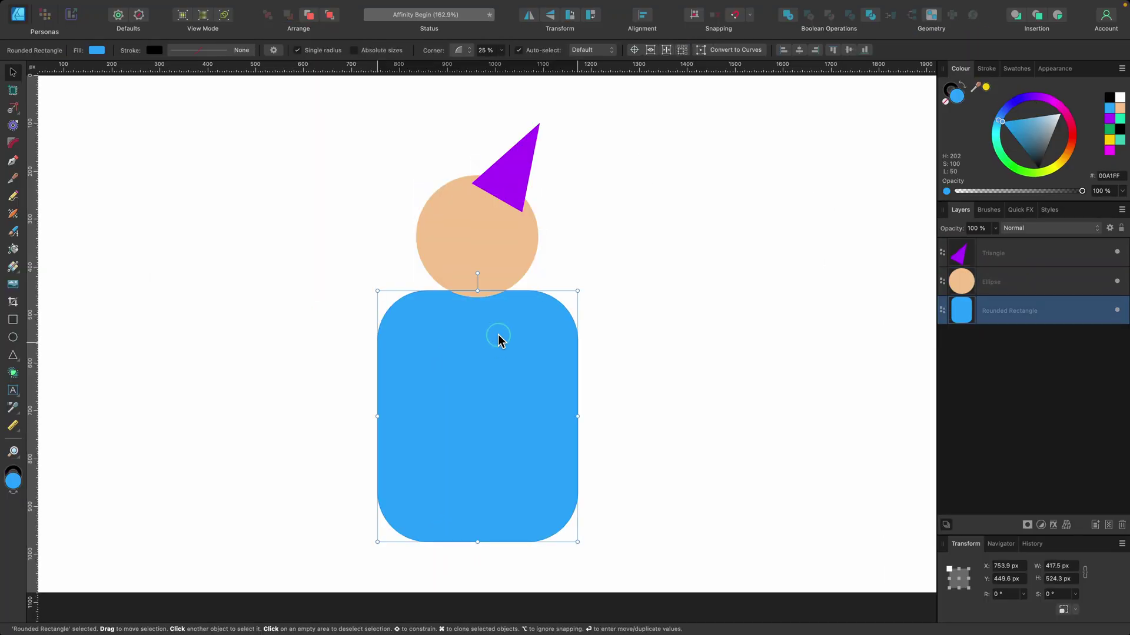
{"action": "mouse_move", "coordinate": [498, 338]}
{"action": "left_mouse_down"}
{"action": "mouse_move", "coordinate": [500, 300]}
{"action": "mouse_move", "coordinate": [501, 330]}
{"action": "left_mouse_up"}
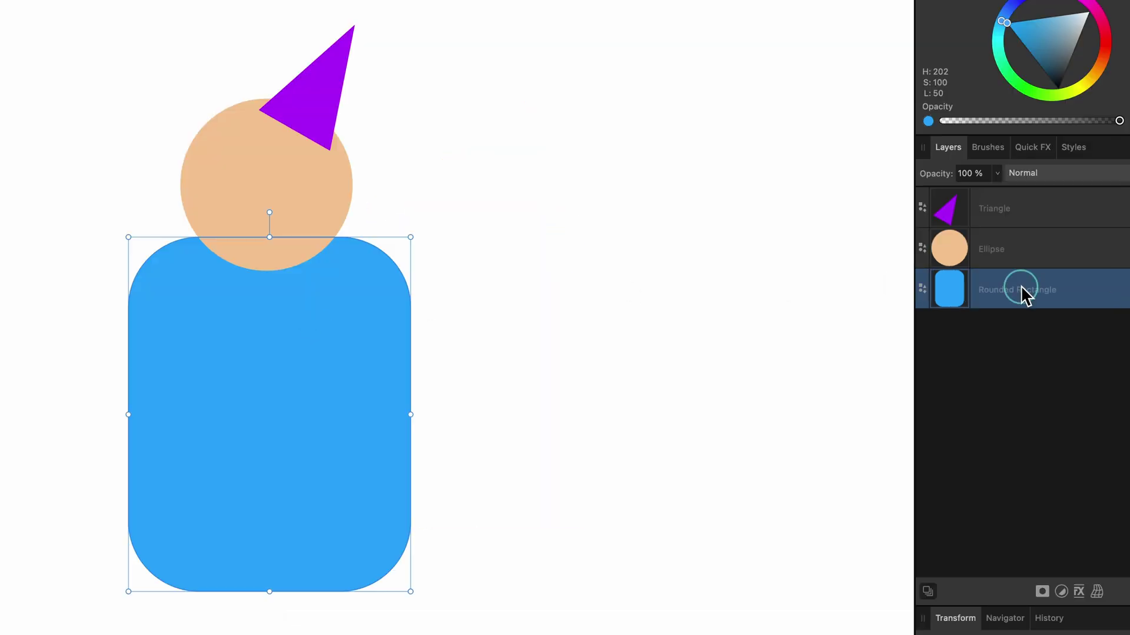
{"action": "left_click_drag", "start_coordinate": [1021, 285], "coordinate": [1009, 234]}
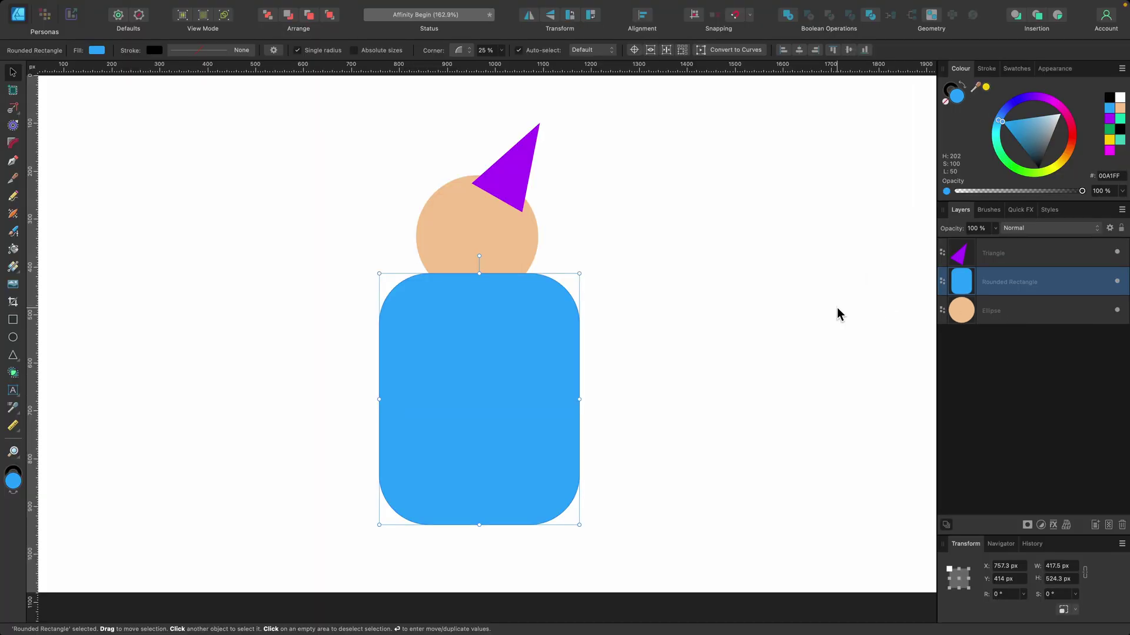
{"action": "key", "text": "ctrl+z"}
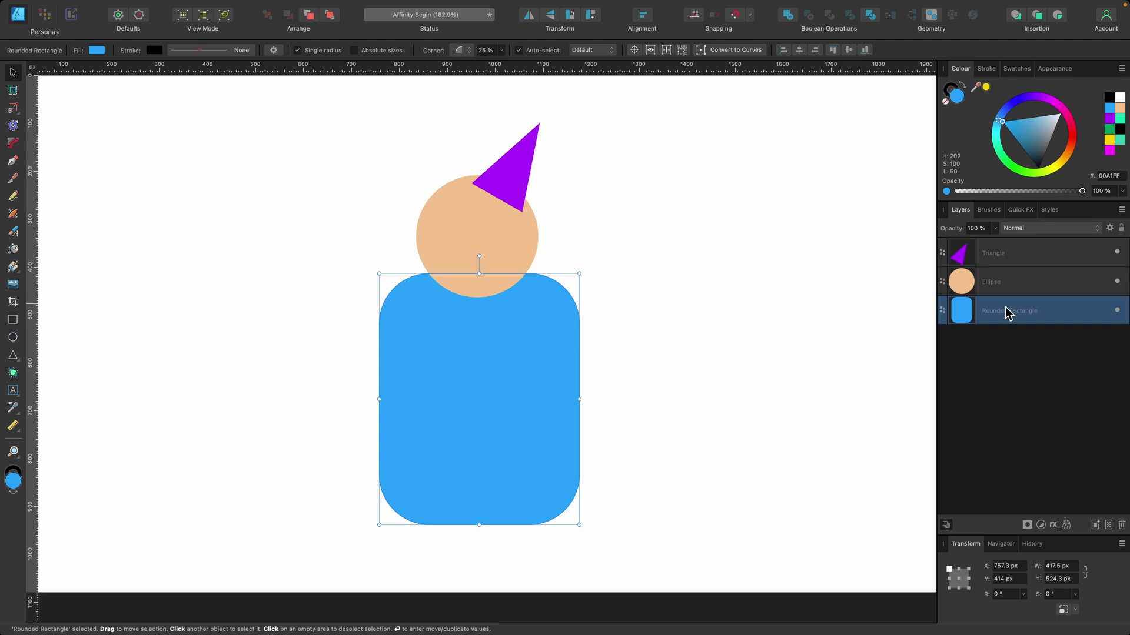
Rename the Triangle, Ellipse and Rounded Rectangle layers to hat, head and body.
{"action": "left_click", "coordinate": [998, 254]}
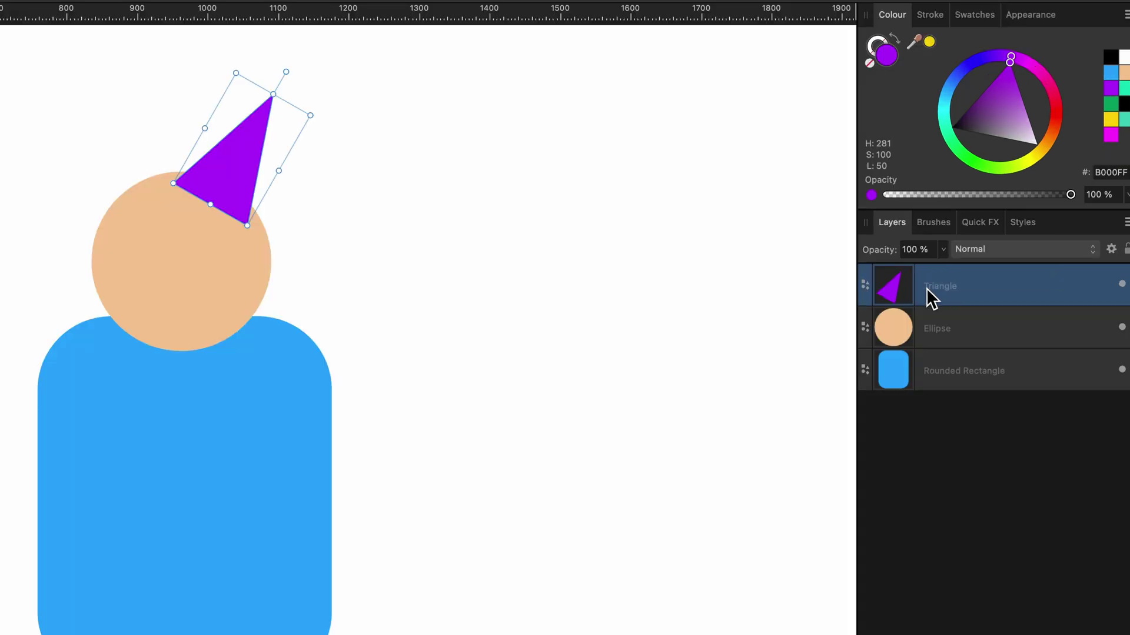
{"action": "double_click", "coordinate": [942, 286]}
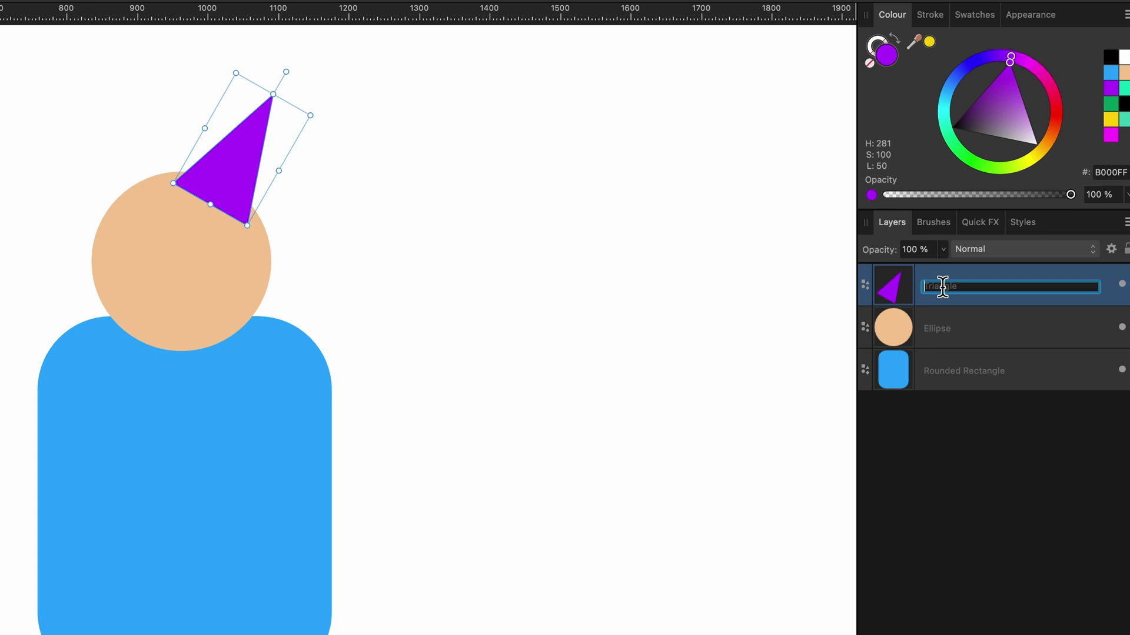
{"action": "type", "text": "hat"}
{"action": "left_click", "coordinate": [978, 338]}
{"action": "double_click", "coordinate": [941, 328]}
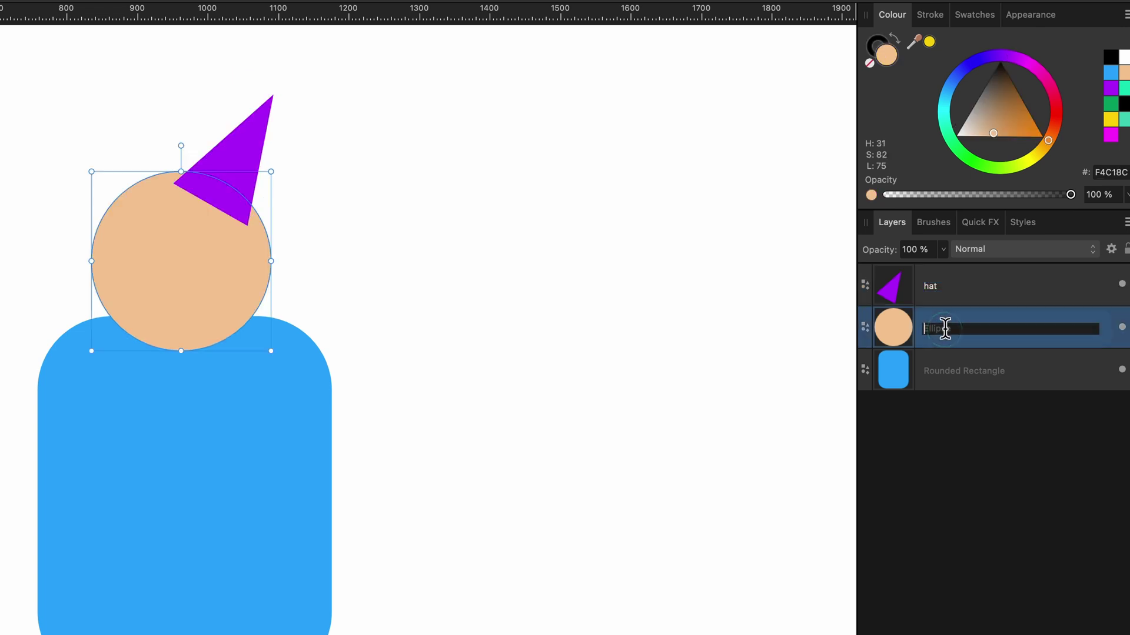
{"action": "type", "text": "head"}
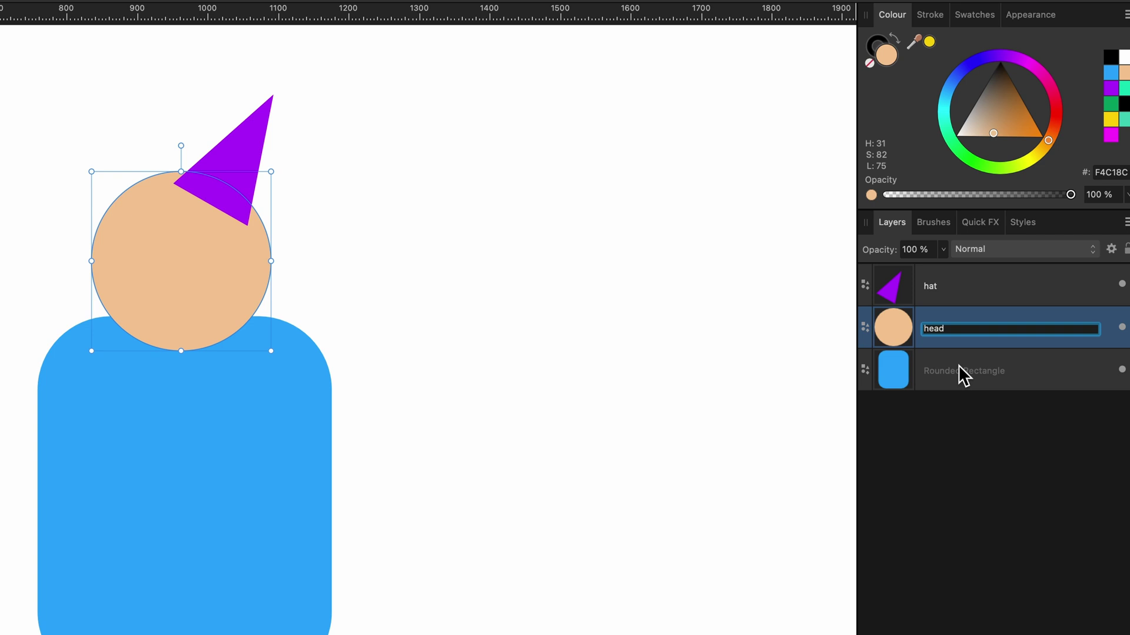
{"action": "left_click", "coordinate": [957, 366]}
{"action": "double_click", "coordinate": [958, 366]}
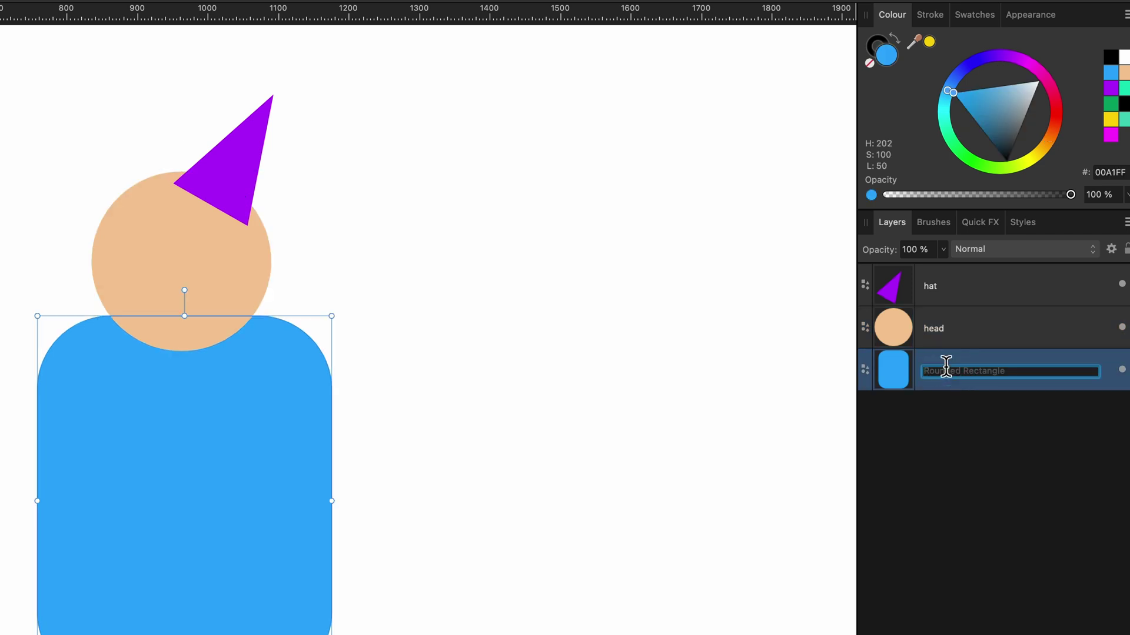
{"action": "type", "text": "body"}
{"action": "key", "text": "Return"}
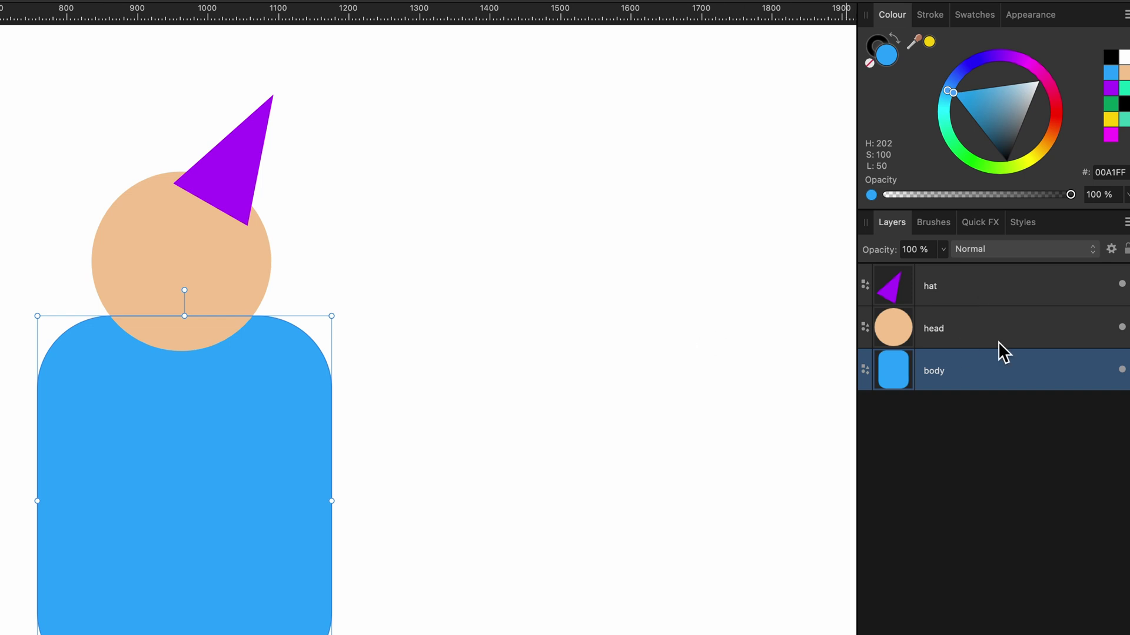
Select each layer in turn and try dragging the body layer higher.
{"action": "left_click", "coordinate": [974, 287]}
{"action": "left_click", "coordinate": [978, 328]}
{"action": "left_click", "coordinate": [982, 369]}
{"action": "mouse_move", "coordinate": [965, 370]}
{"action": "left_mouse_down"}
{"action": "mouse_move", "coordinate": [958, 276]}
{"action": "mouse_move", "coordinate": [963, 367]}
{"action": "left_mouse_up"}
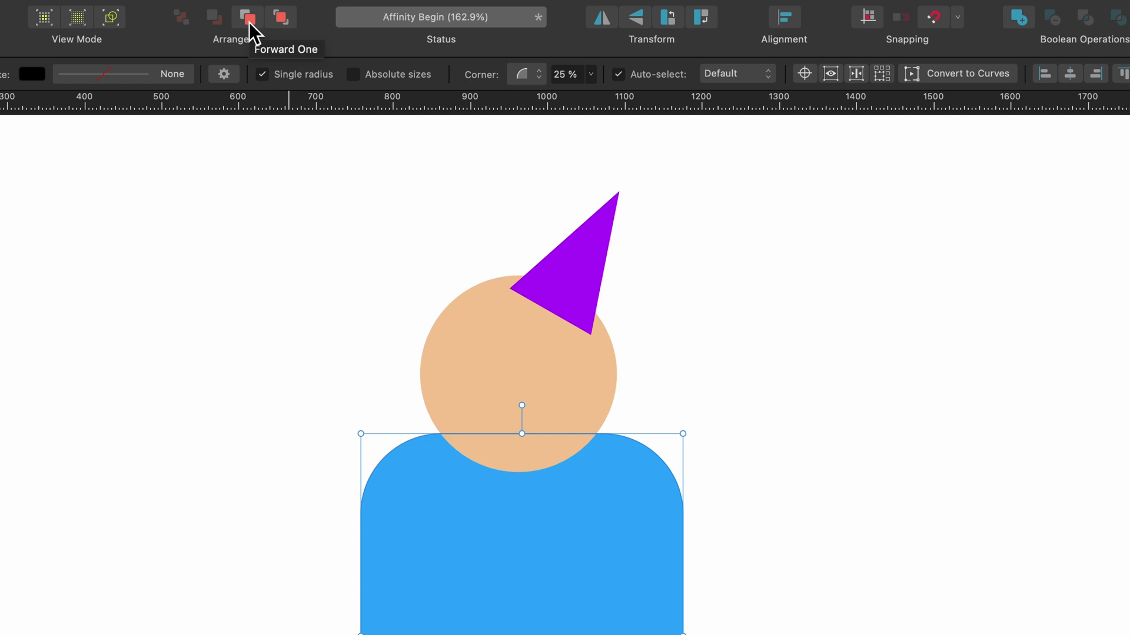
{"action": "left_click", "coordinate": [250, 22]}
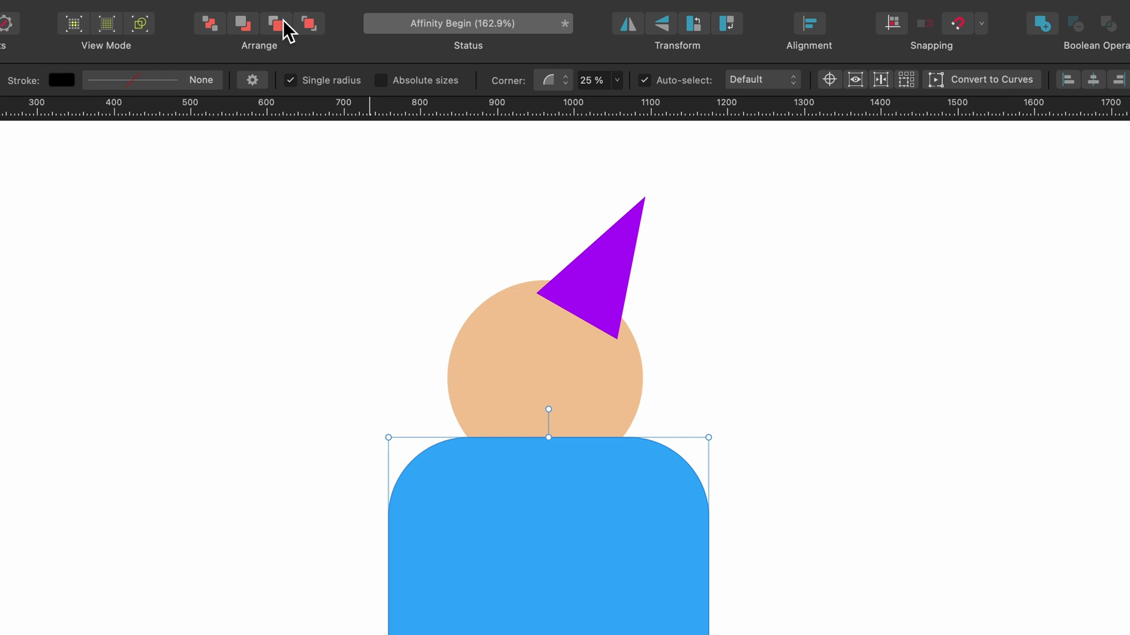
{"action": "left_click", "coordinate": [242, 24]}
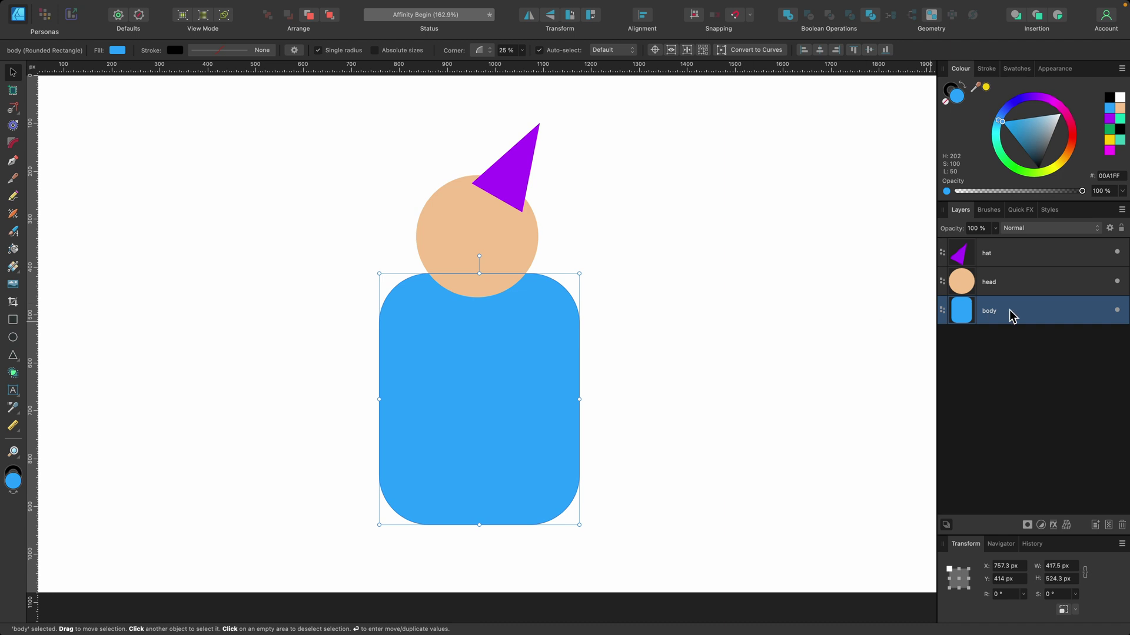
{"action": "key", "text": "super+bracketright"}
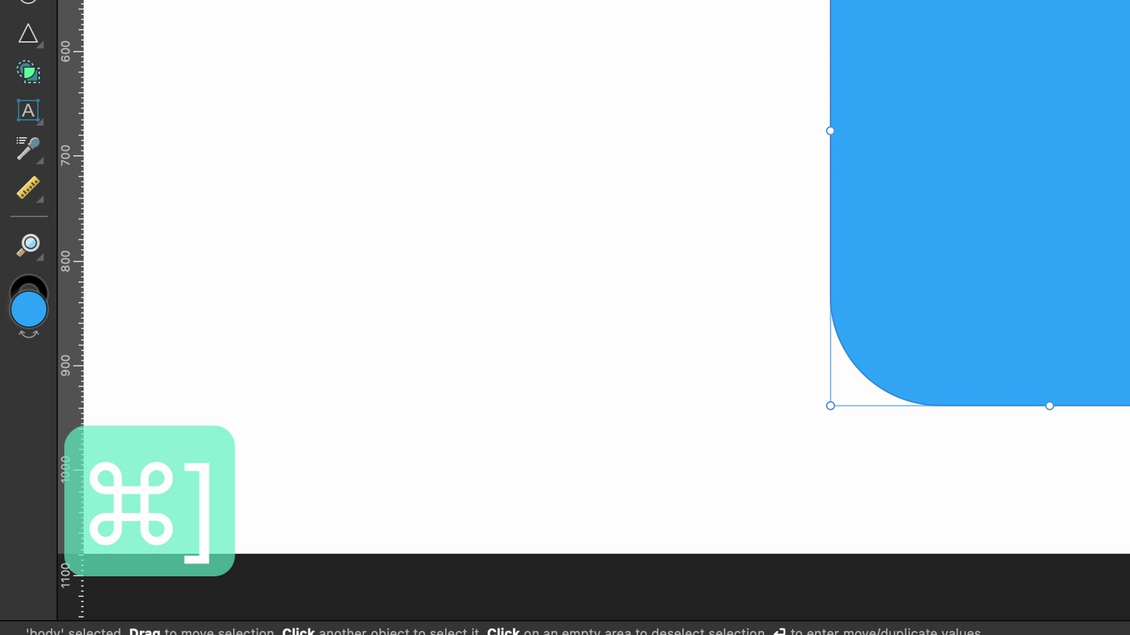
{"action": "key", "text": "super+bracketleft"}
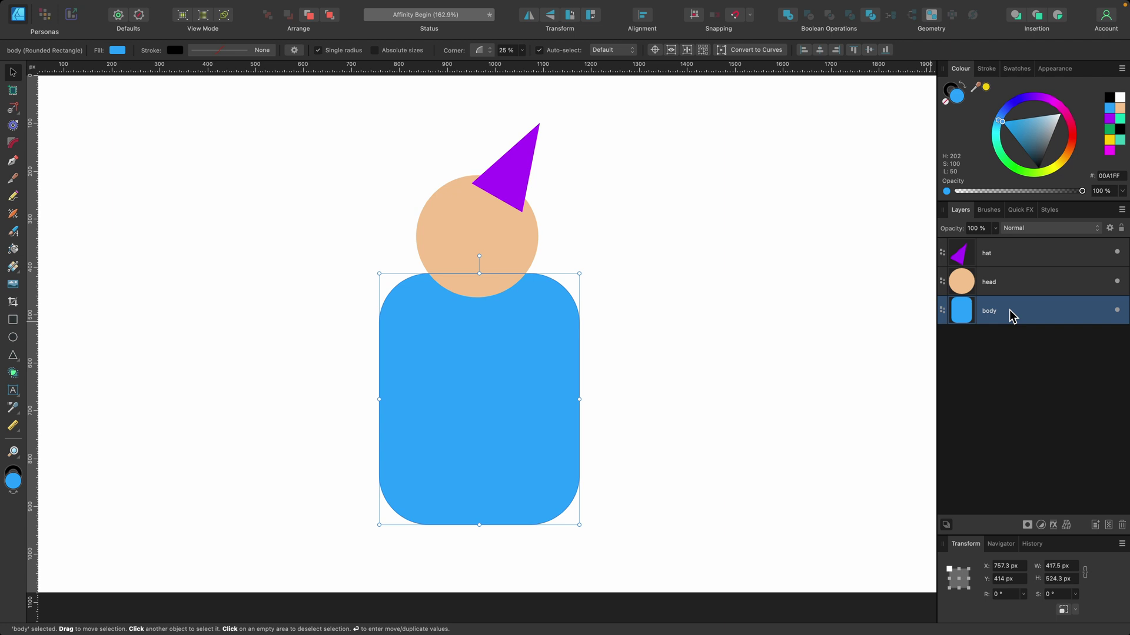
{"action": "key", "text": "super+bracketright"}
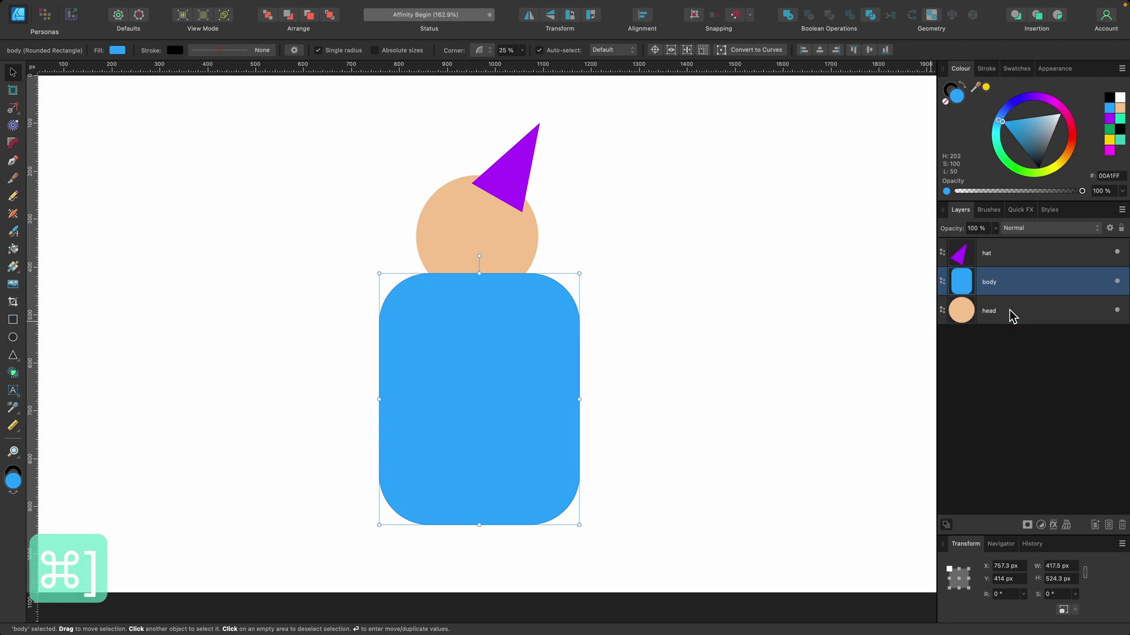
{"action": "key", "text": "super+bracketleft"}
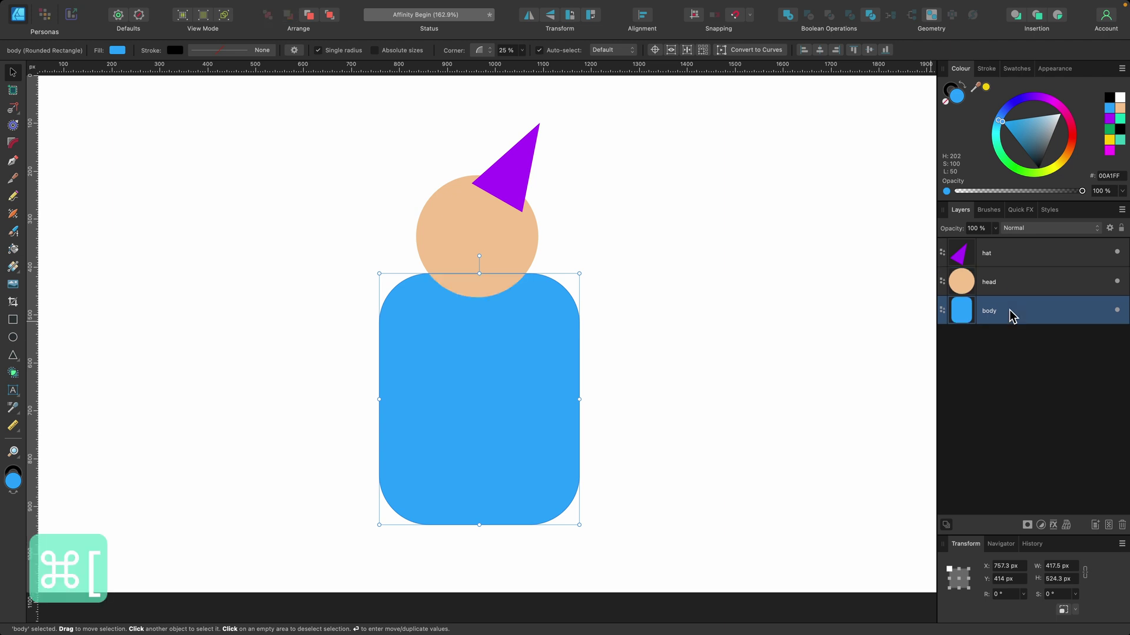
{"action": "key", "text": "super+bracketright"}
{"action": "key", "text": "super+bracketright"}
{"action": "key", "text": "super+bracketright"}
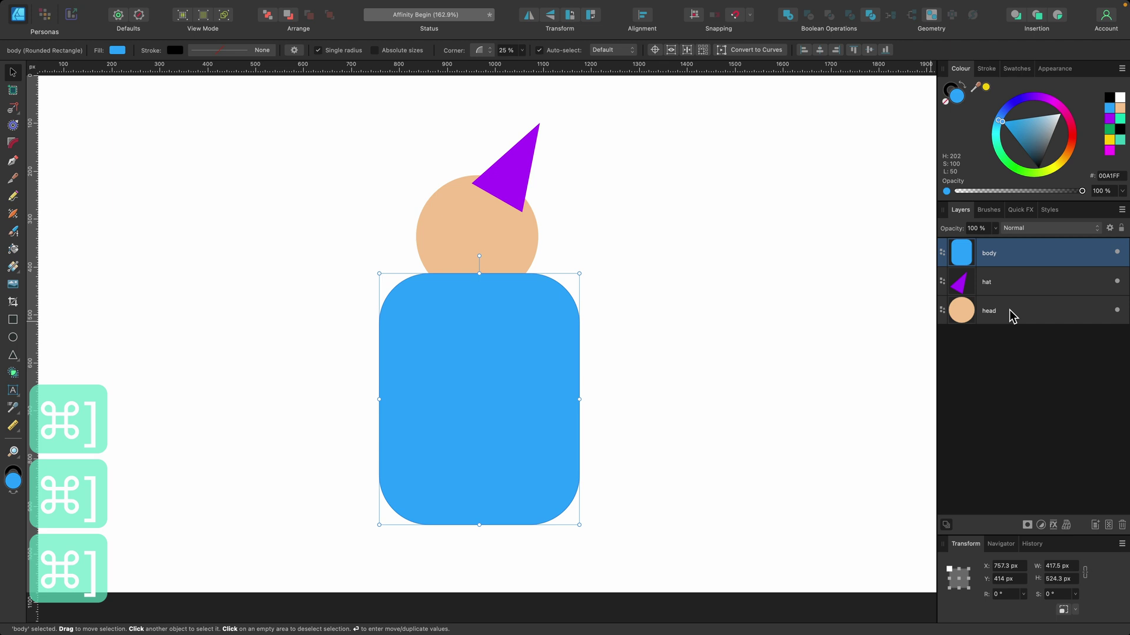
{"action": "key", "text": "super+bracketleft"}
{"action": "key", "text": "super+bracketleft"}
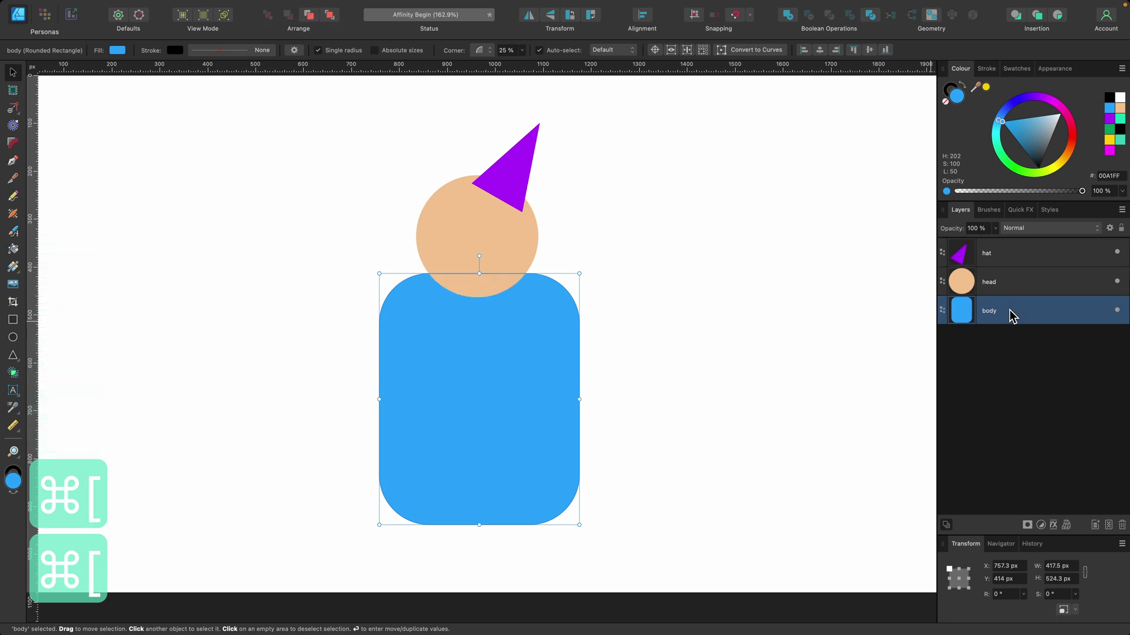
{"action": "left_click", "coordinate": [496, 237]}
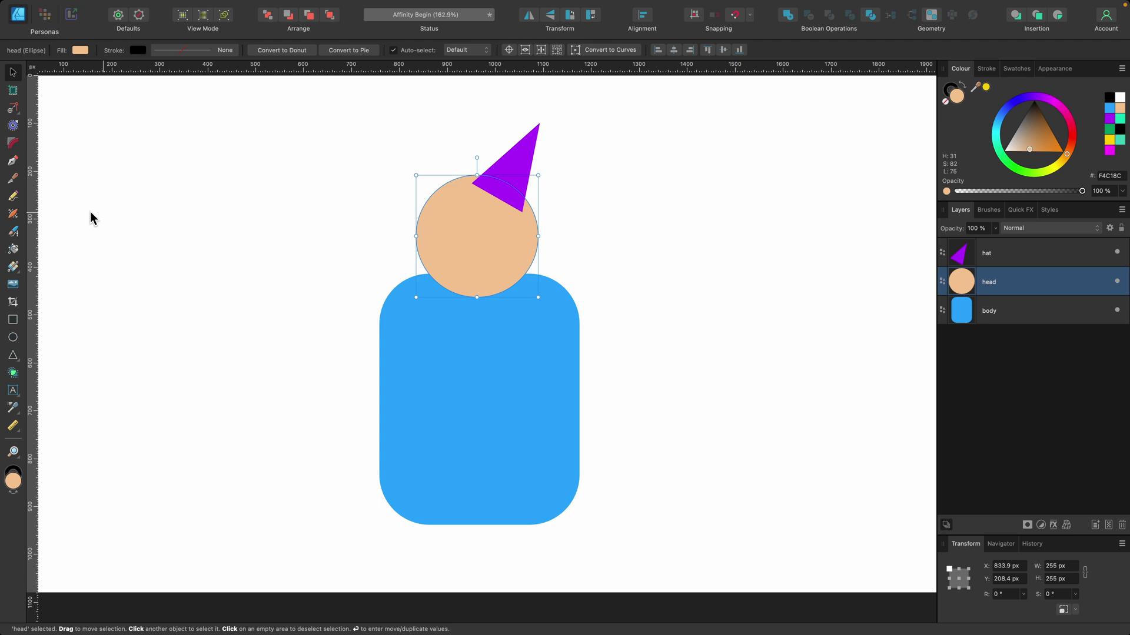
Move the whole figure left, undo the move, and reselect then deselect it.
{"action": "left_click_drag", "start_coordinate": [686, 560], "coordinate": [298, 94]}
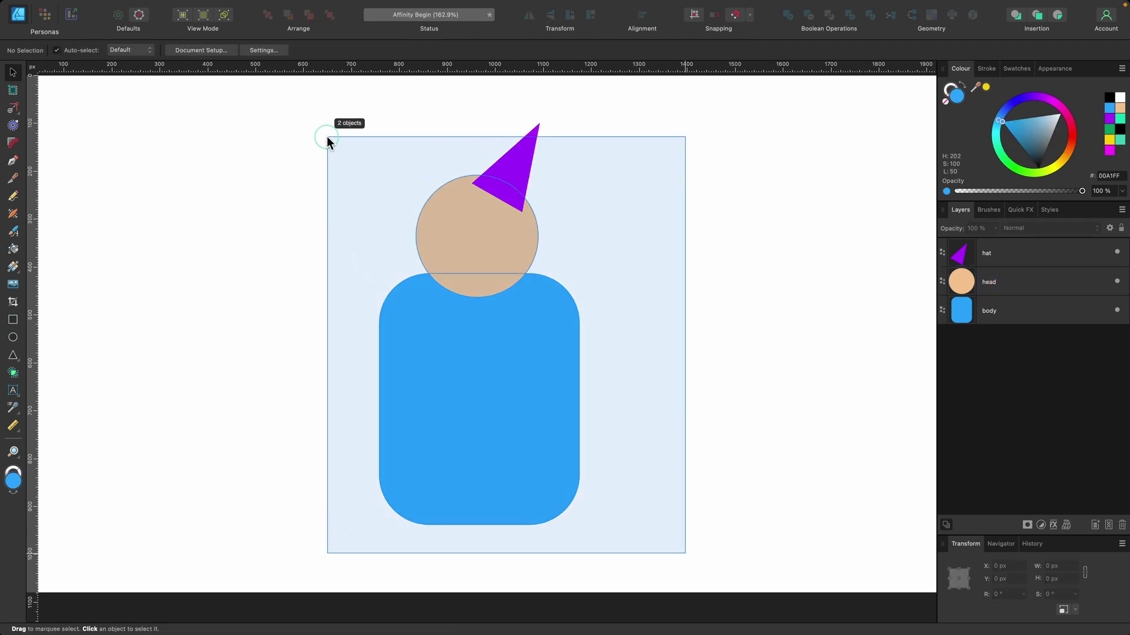
{"action": "left_click_drag", "start_coordinate": [474, 221], "coordinate": [213, 209]}
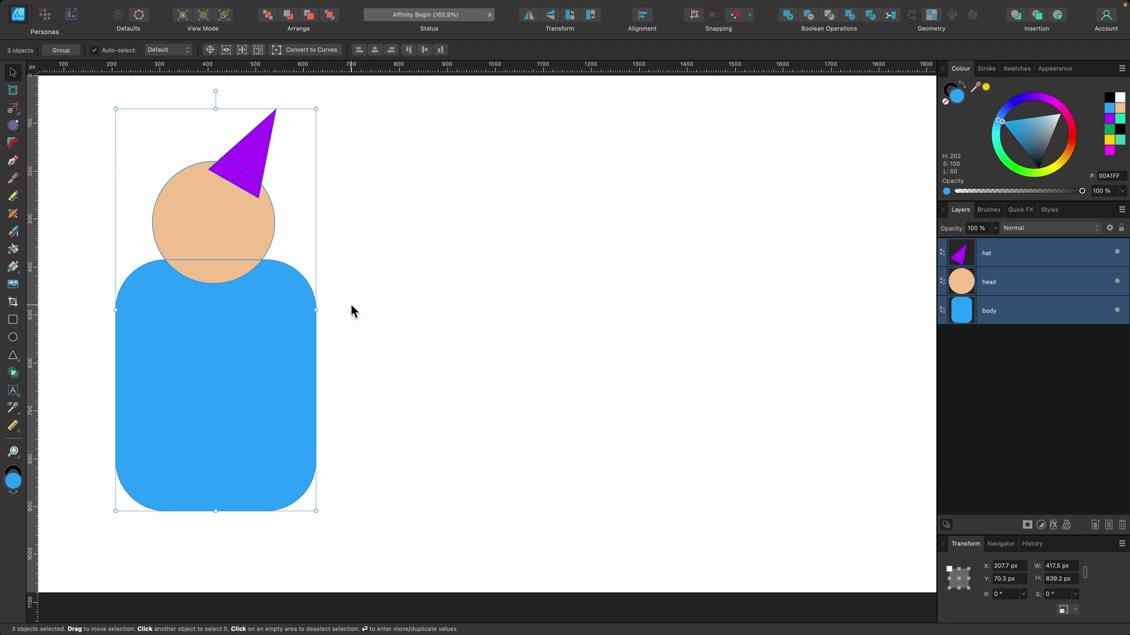
{"action": "key", "text": "super+z"}
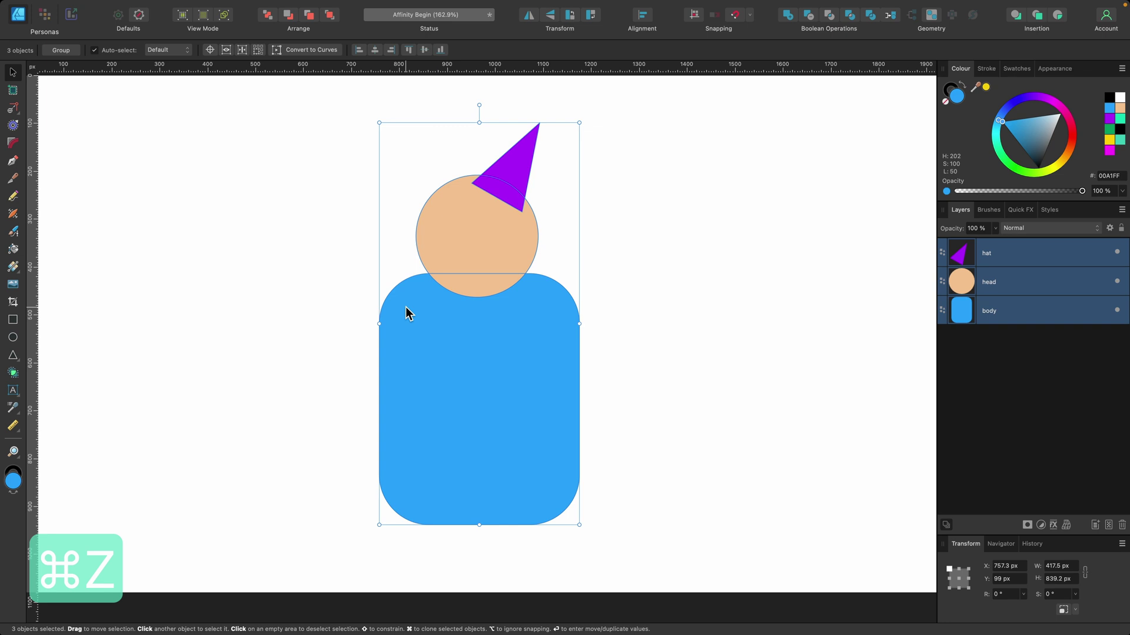
{"action": "left_click", "coordinate": [619, 204]}
{"action": "left_click_drag", "start_coordinate": [705, 546], "coordinate": [334, 84]}
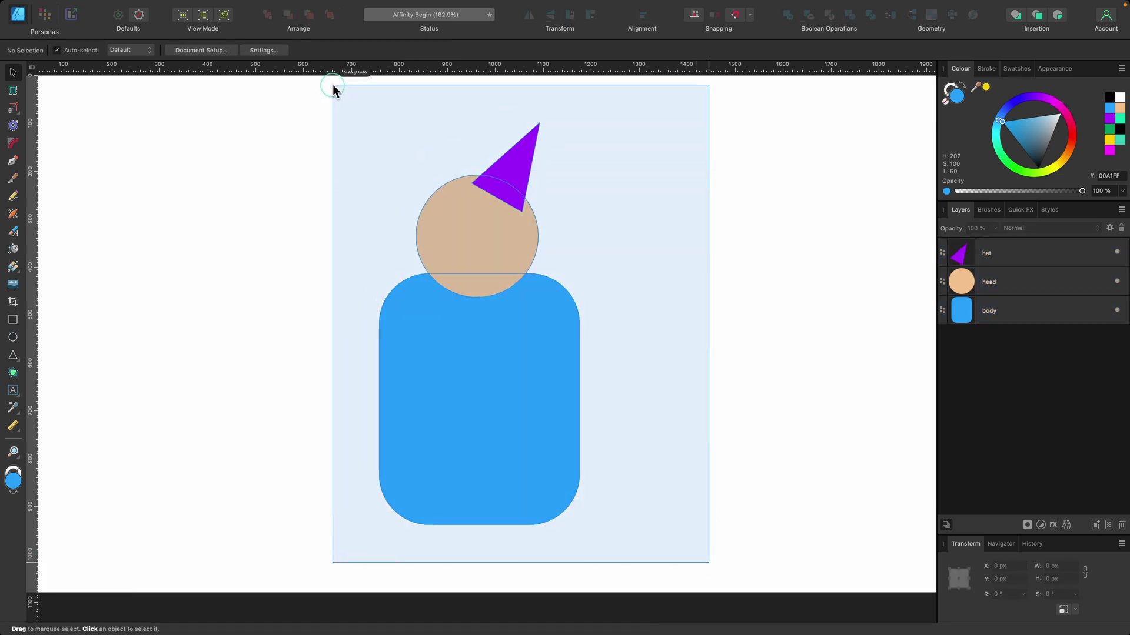
{"action": "left_click", "coordinate": [619, 209]}
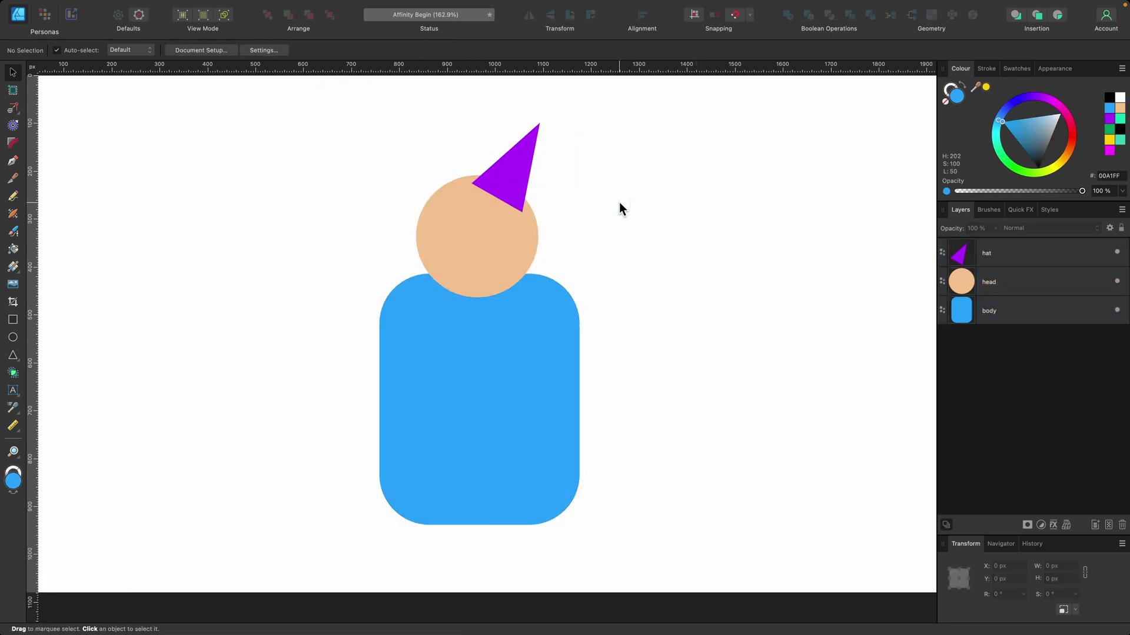
Shift the figure slightly right, then select hat and body and drag them.
{"action": "left_click", "coordinate": [1005, 252]}
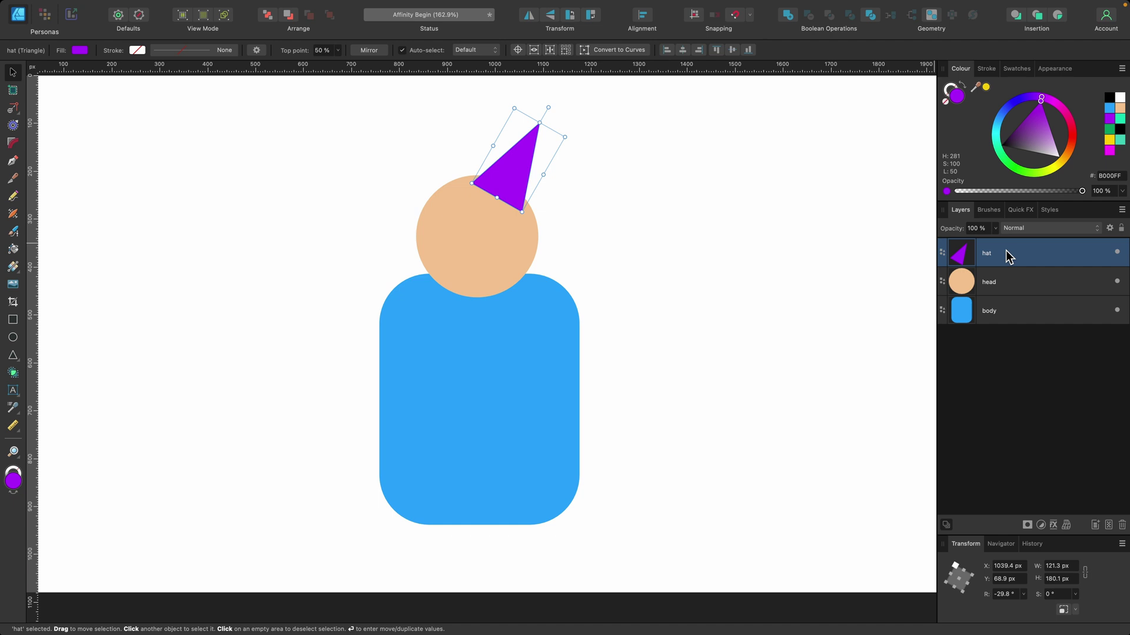
{"action": "left_click", "coordinate": [1020, 311], "text": "shift"}
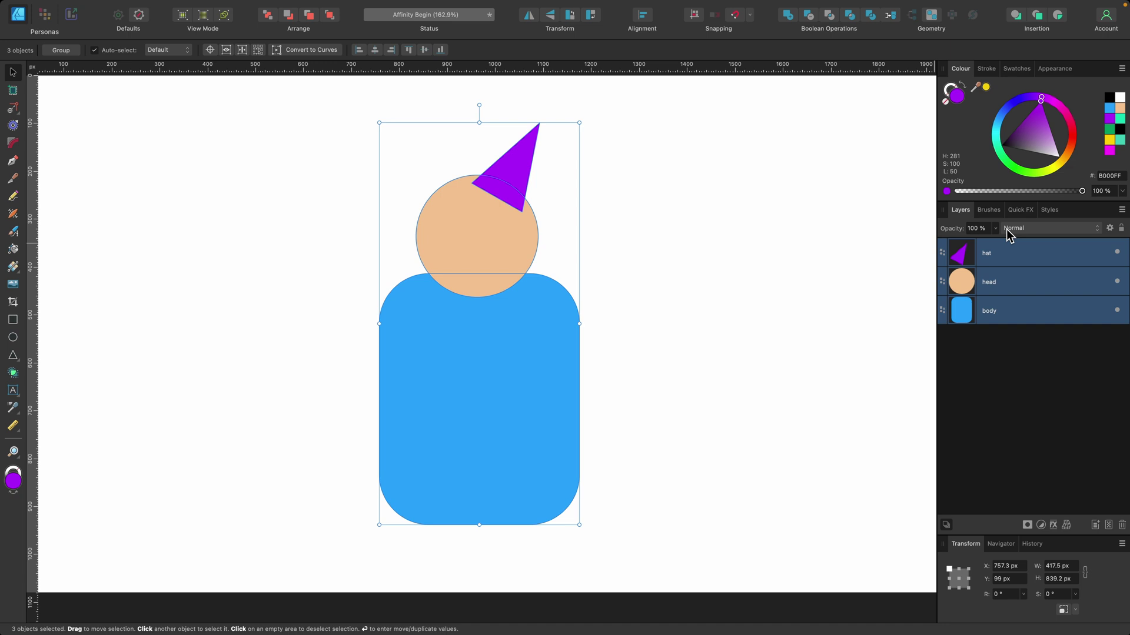
{"action": "left_click_drag", "start_coordinate": [553, 294], "coordinate": [575, 296]}
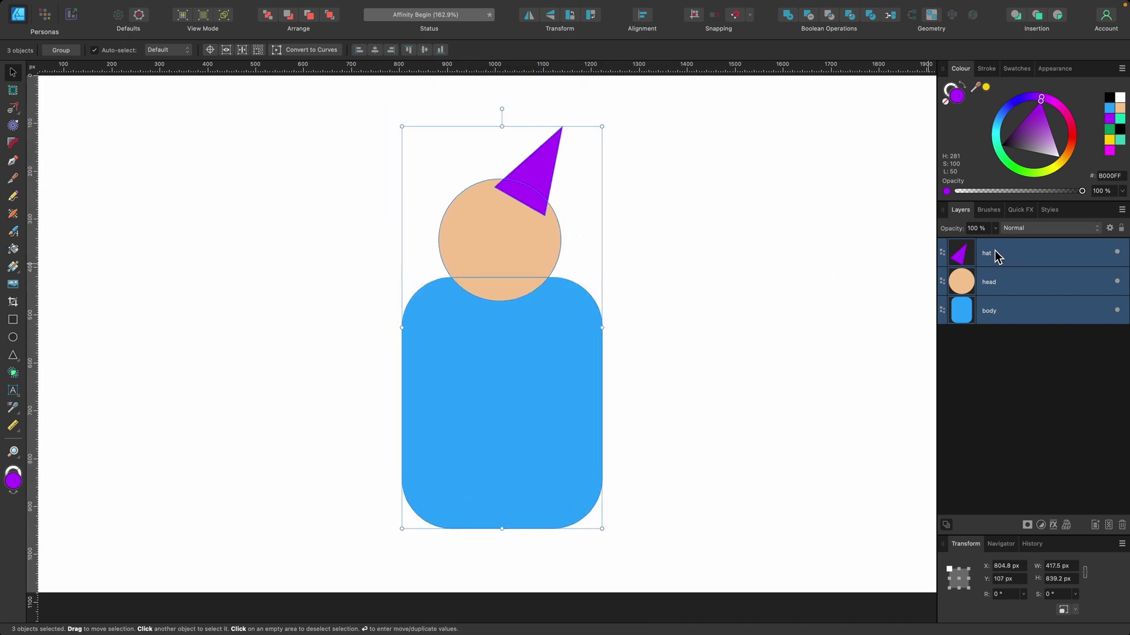
{"action": "left_click", "coordinate": [1014, 255]}
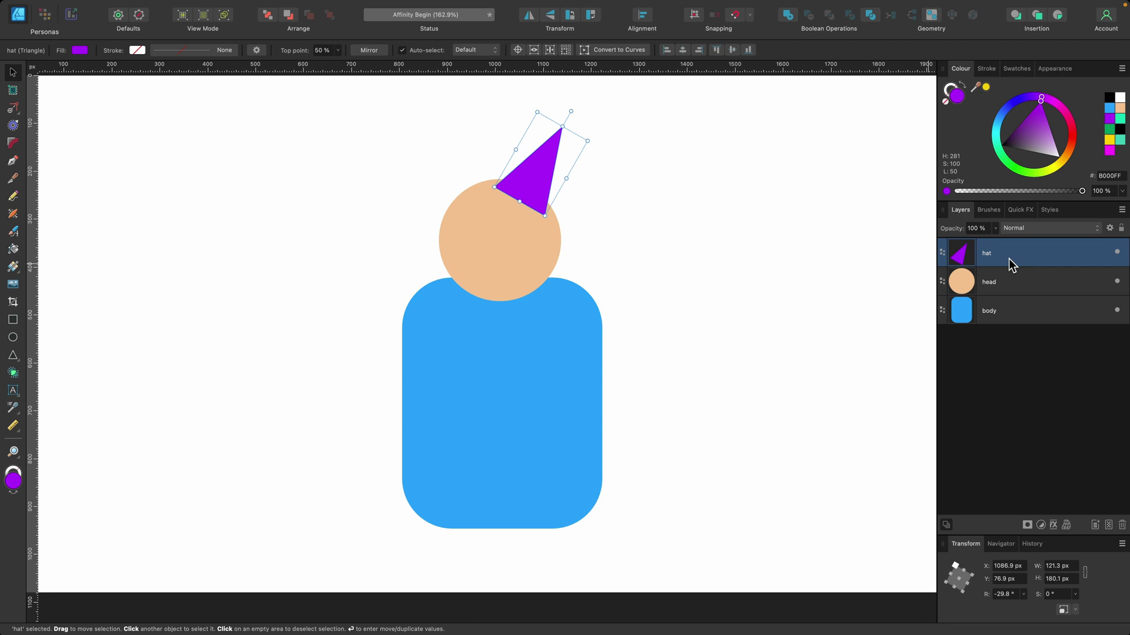
{"action": "left_click", "coordinate": [1017, 314], "text": "super"}
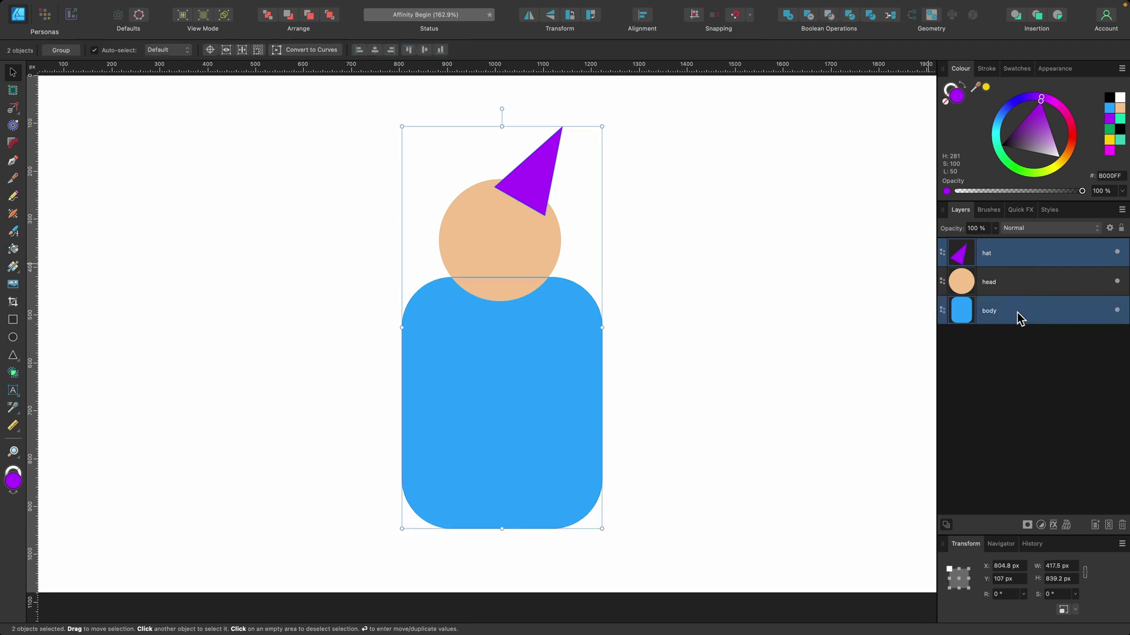
{"action": "mouse_move", "coordinate": [562, 361]}
{"action": "left_mouse_down"}
{"action": "mouse_move", "coordinate": [350, 349]}
{"action": "mouse_move", "coordinate": [562, 361]}
{"action": "left_mouse_up"}
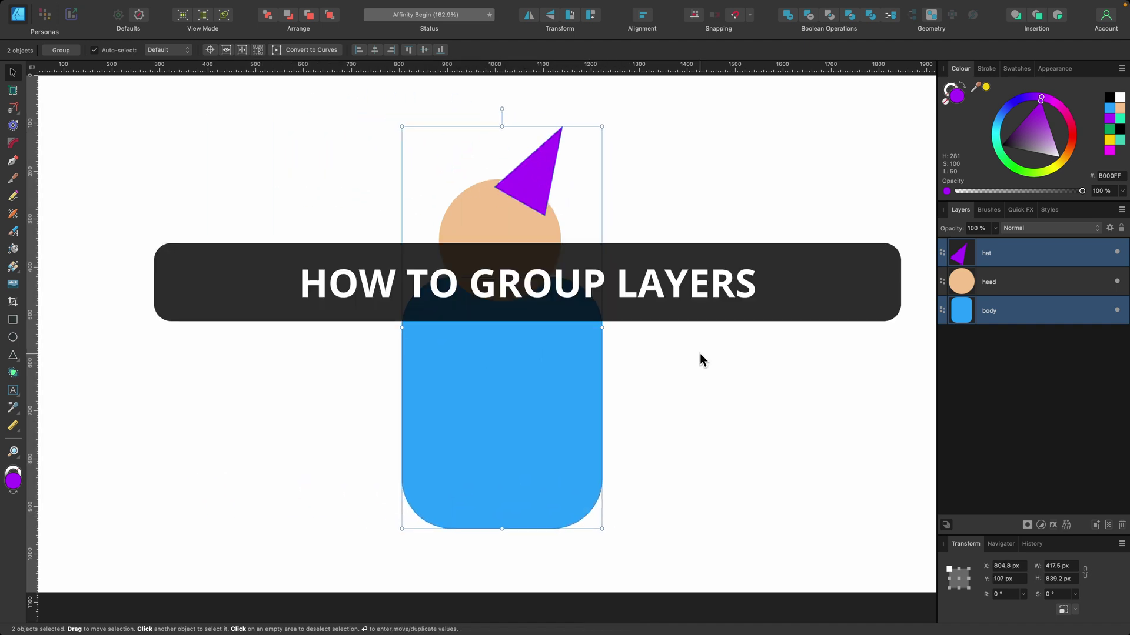
Select the hat, head and body layers and group them.
{"action": "left_click", "coordinate": [1009, 371]}
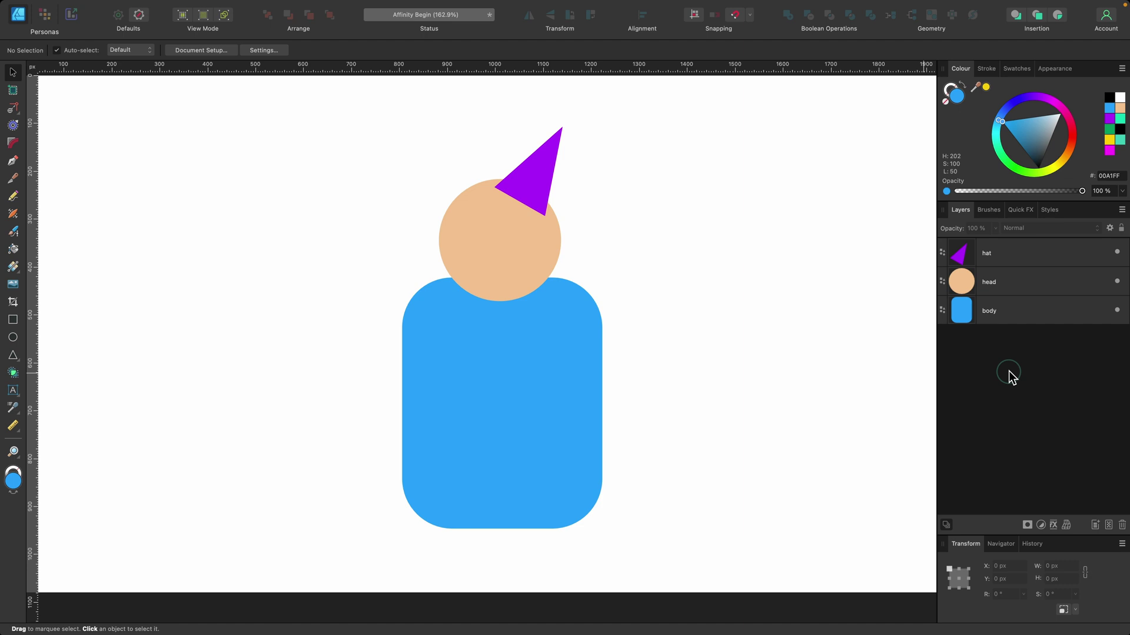
{"action": "left_click", "coordinate": [1012, 308]}
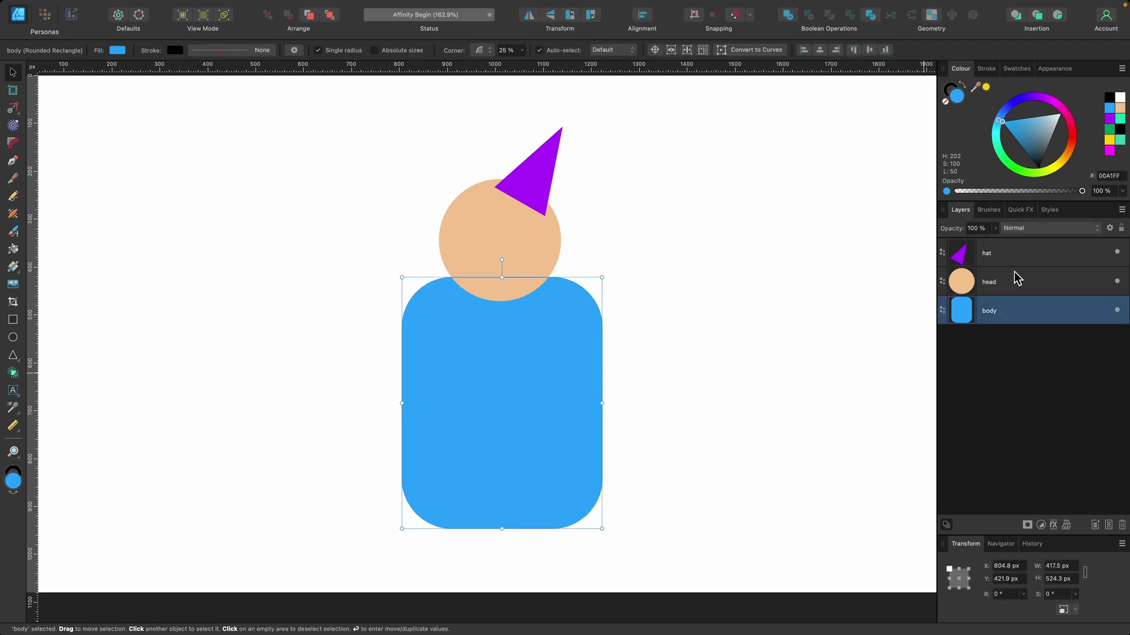
{"action": "left_click", "coordinate": [1014, 257]}
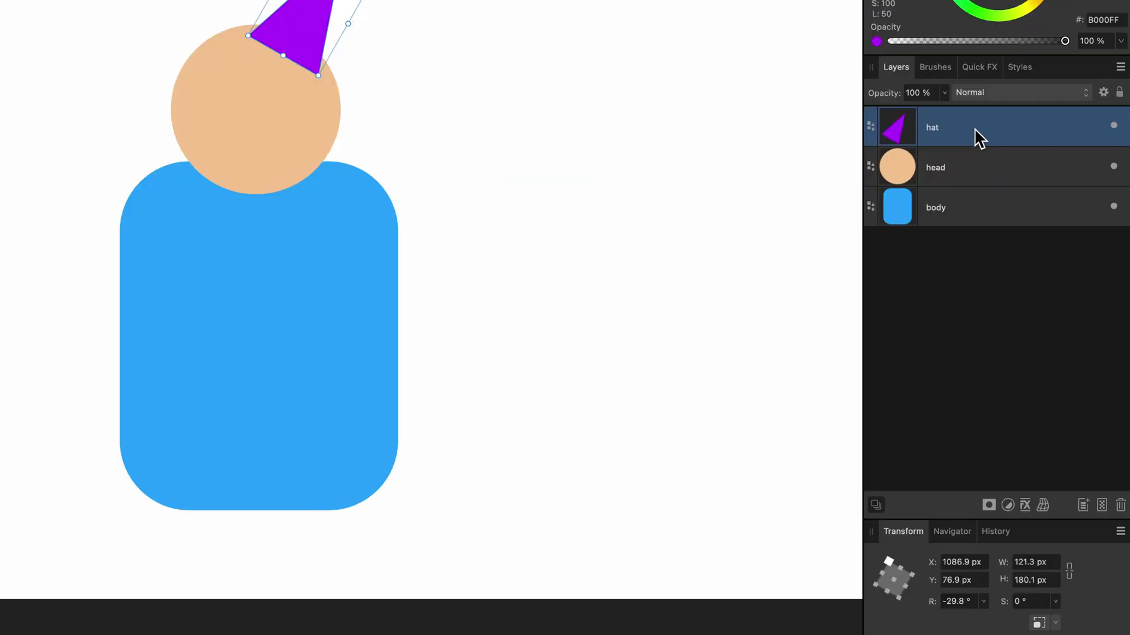
{"action": "left_click", "coordinate": [977, 219], "text": "shift"}
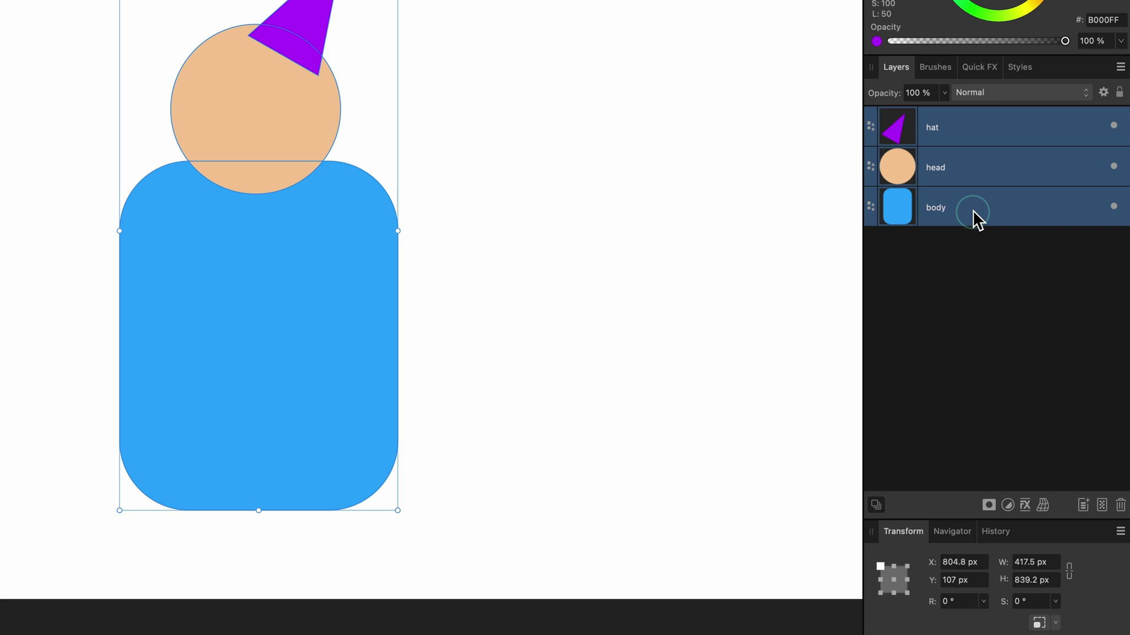
{"action": "right_click", "coordinate": [977, 219]}
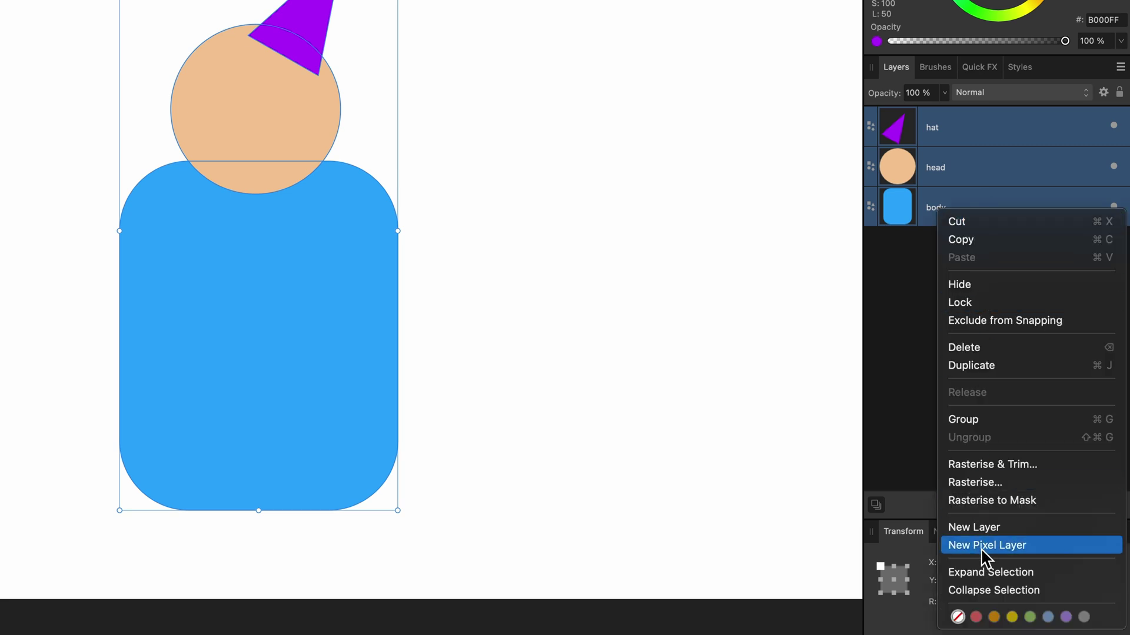
{"action": "left_click", "coordinate": [1013, 430]}
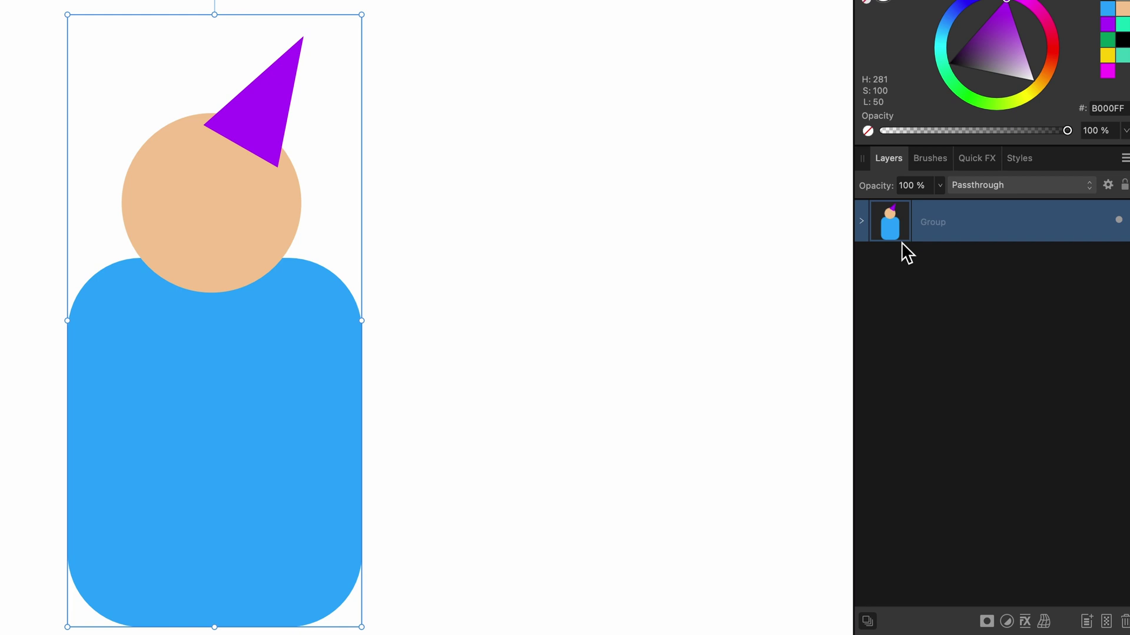
Rename the group to 'party person', then expand and collapse it.
{"action": "double_click", "coordinate": [936, 224]}
{"action": "type", "text": "party person"}
{"action": "key", "text": "Return"}
{"action": "left_click", "coordinate": [860, 225]}
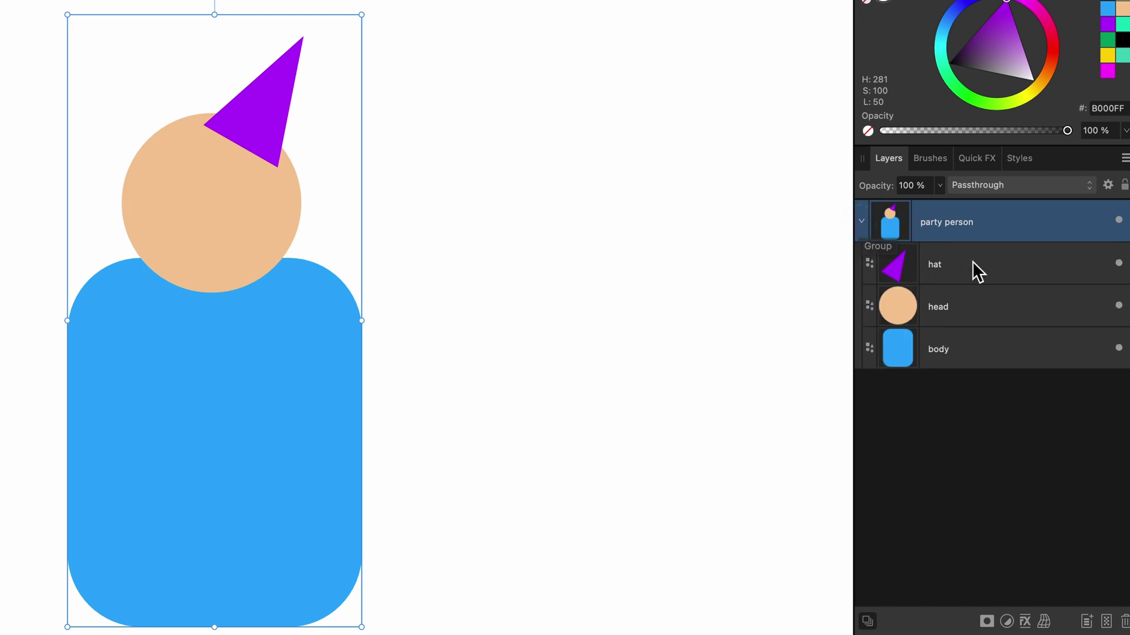
{"action": "left_click", "coordinate": [862, 222]}
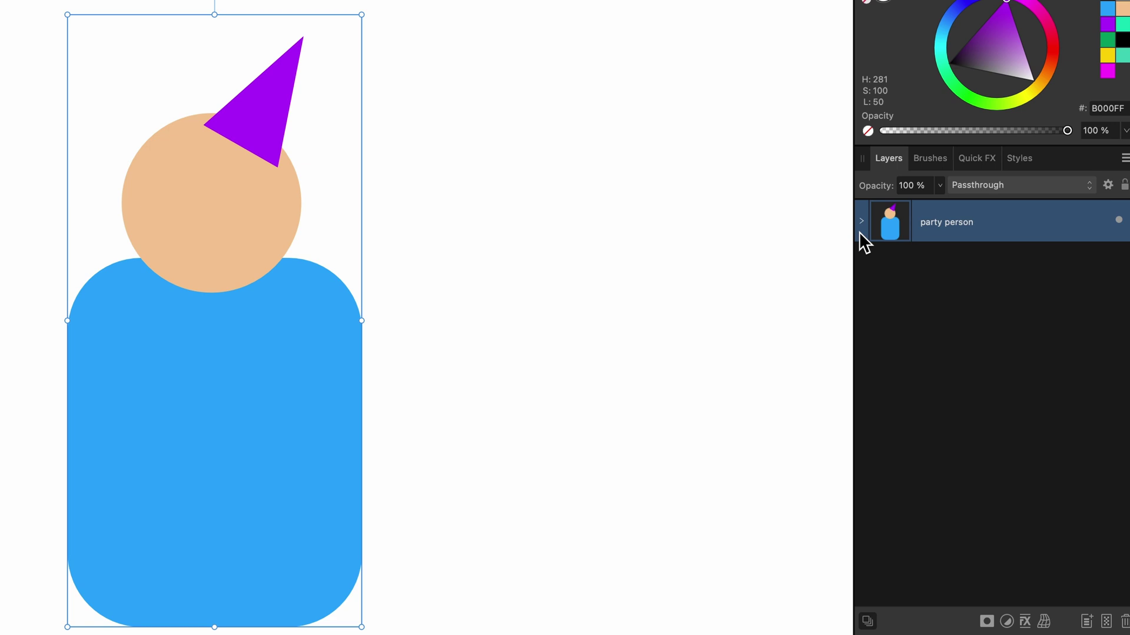
Move party person left, duplicate it, undo the copies, and open its layer menu.
{"action": "left_click", "coordinate": [723, 329]}
{"action": "left_click_drag", "start_coordinate": [521, 345], "coordinate": [242, 334]}
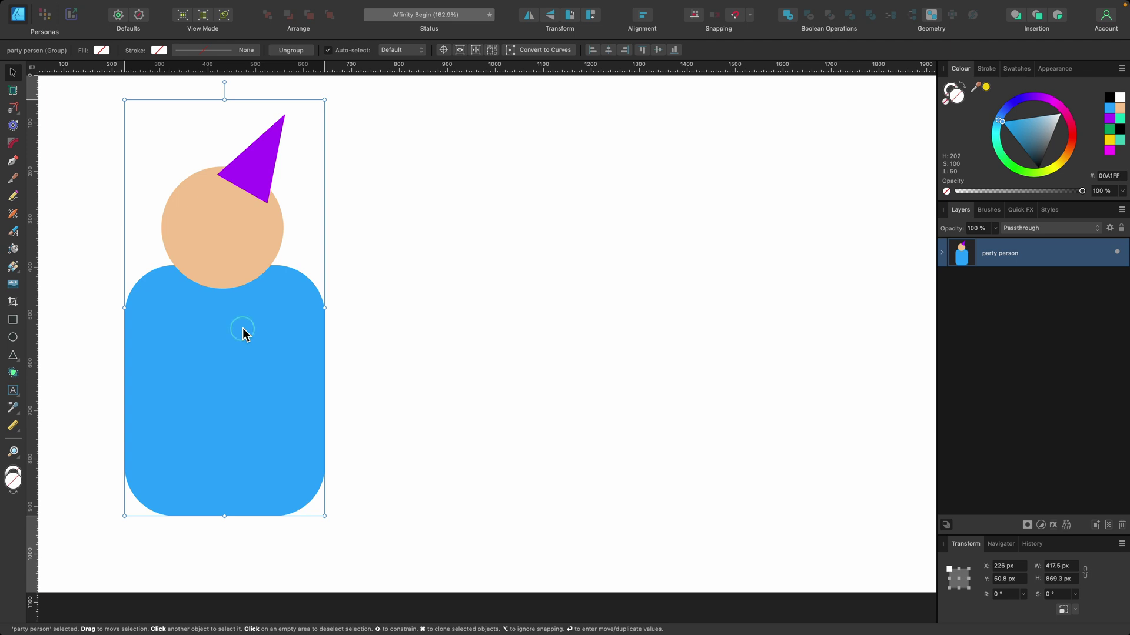
{"action": "left_click_drag", "start_coordinate": [242, 327], "coordinate": [740, 330]}
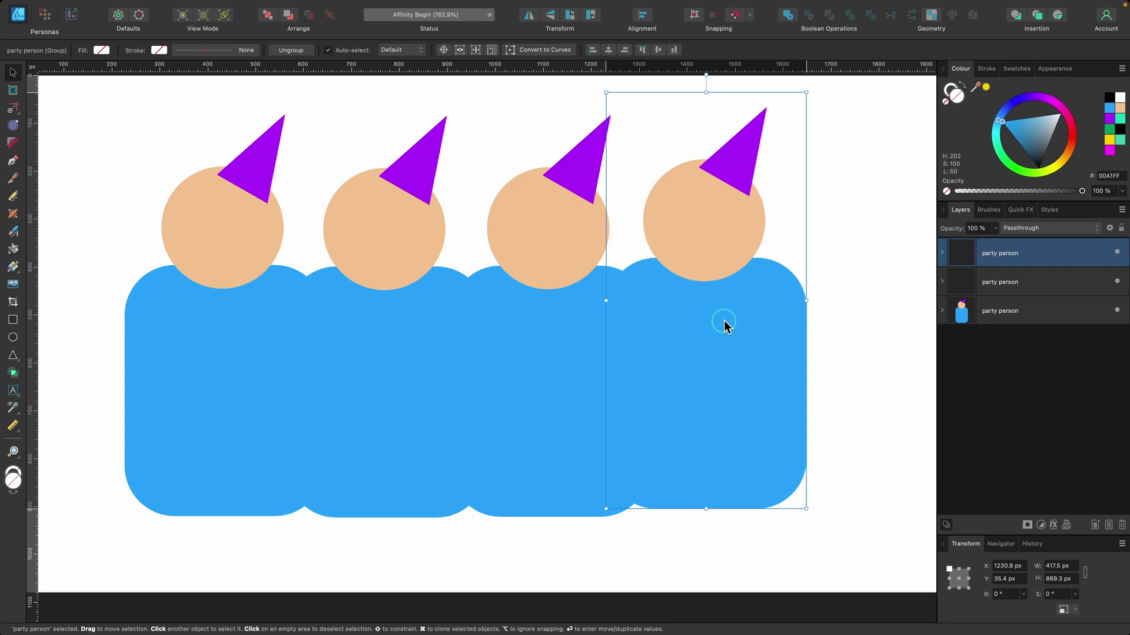
{"action": "key", "text": "super+z"}
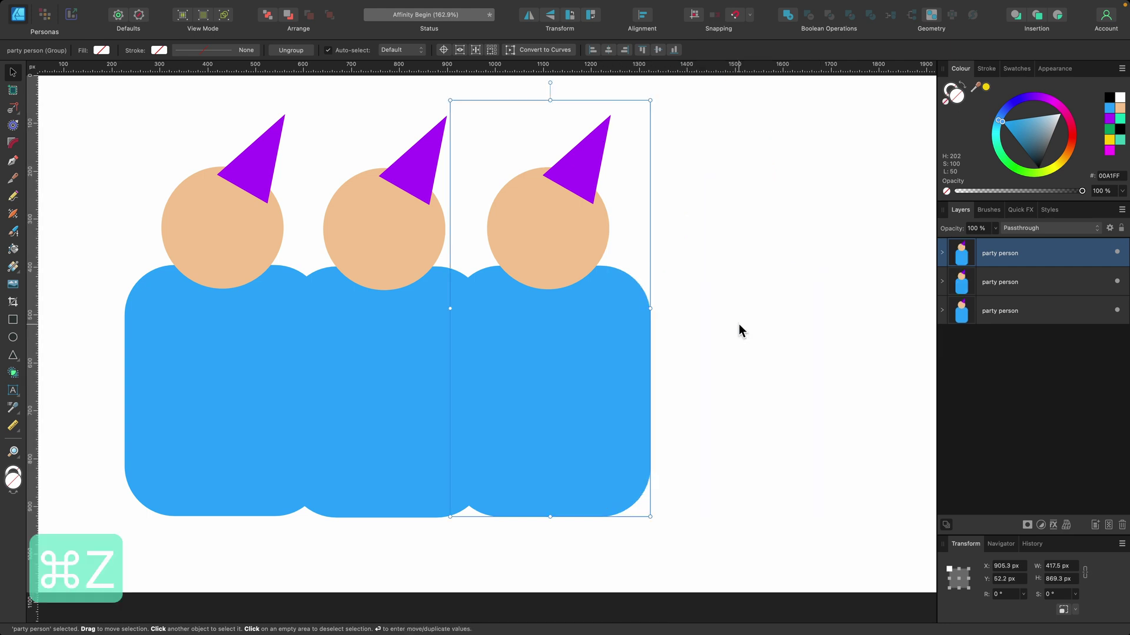
{"action": "key", "text": "super+z"}
{"action": "key", "text": "super+z"}
{"action": "key", "text": "super+z"}
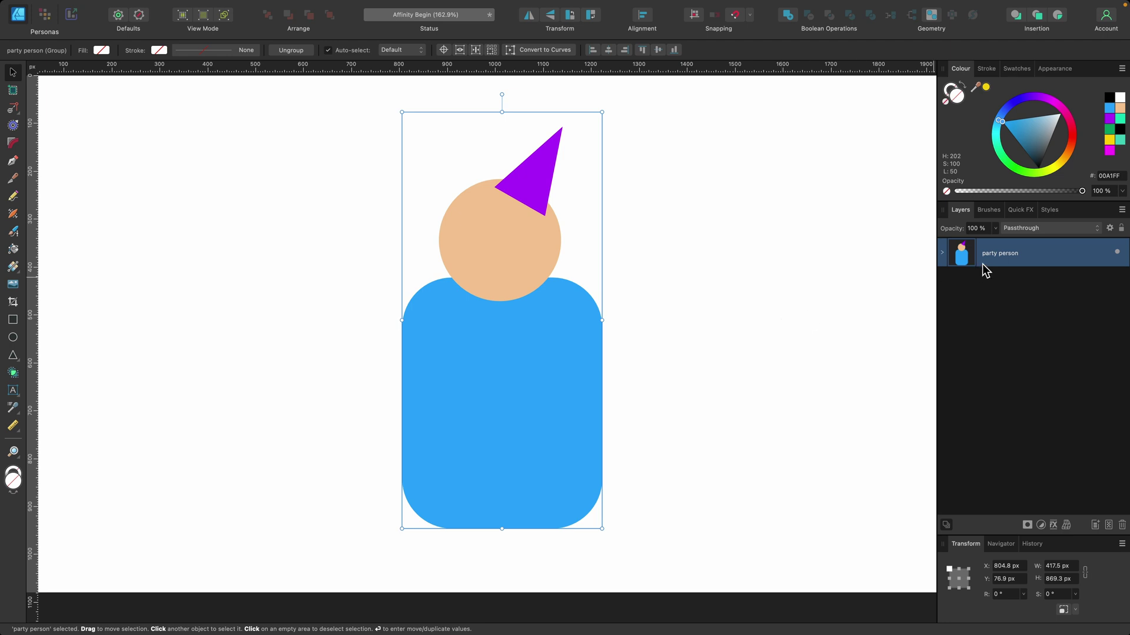
{"action": "right_click", "coordinate": [1003, 254]}
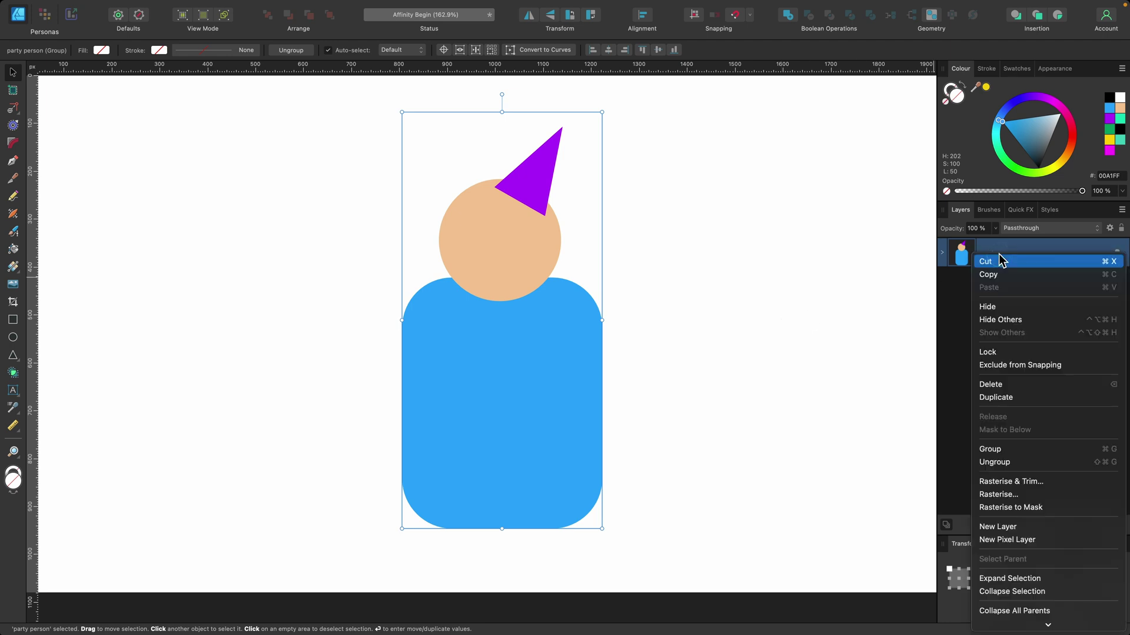
Ungroup party person, regroup the three shapes with Ctrl+G, then ungroup with Ctrl+Shift+G.
{"action": "left_click", "coordinate": [1006, 462]}
{"action": "left_click", "coordinate": [794, 384]}
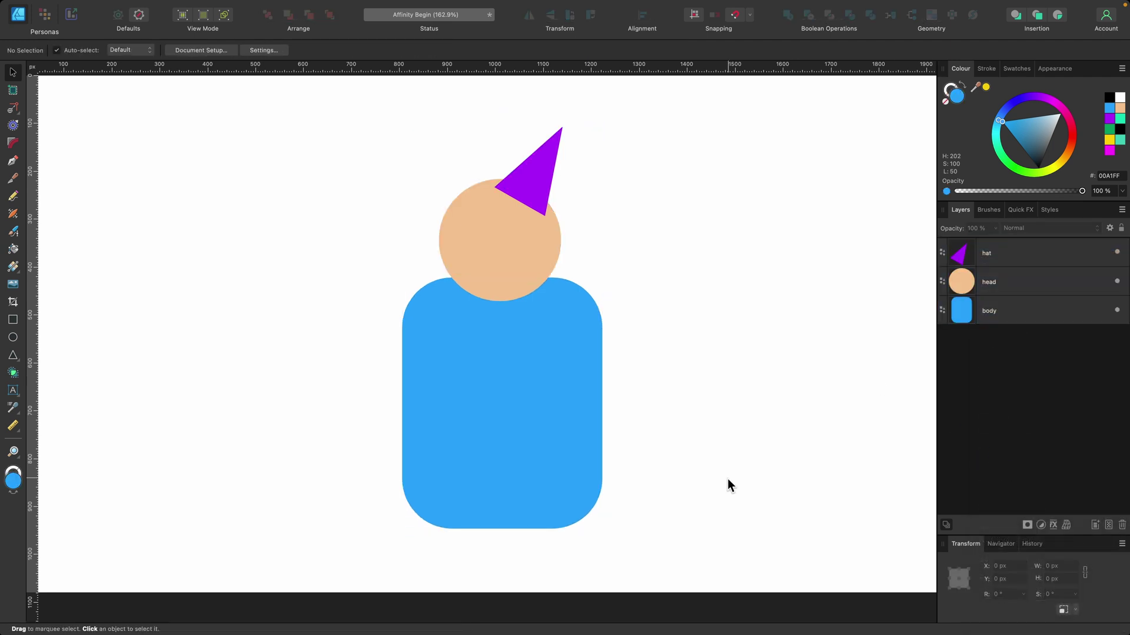
{"action": "left_click_drag", "start_coordinate": [720, 555], "coordinate": [365, 110]}
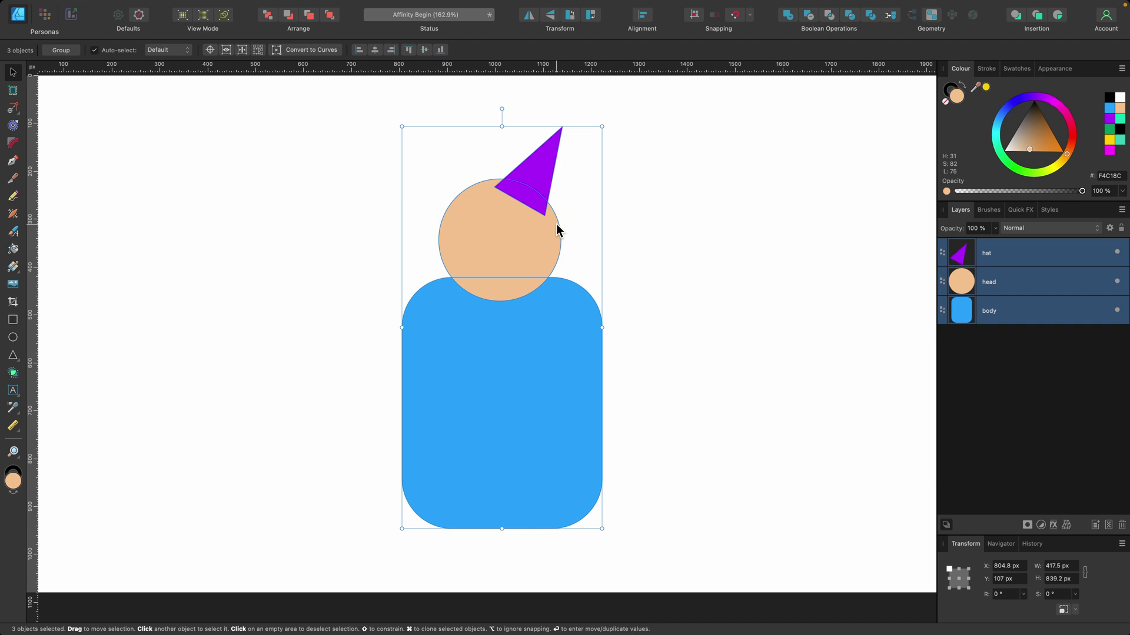
{"action": "key", "text": "ctrl+g"}
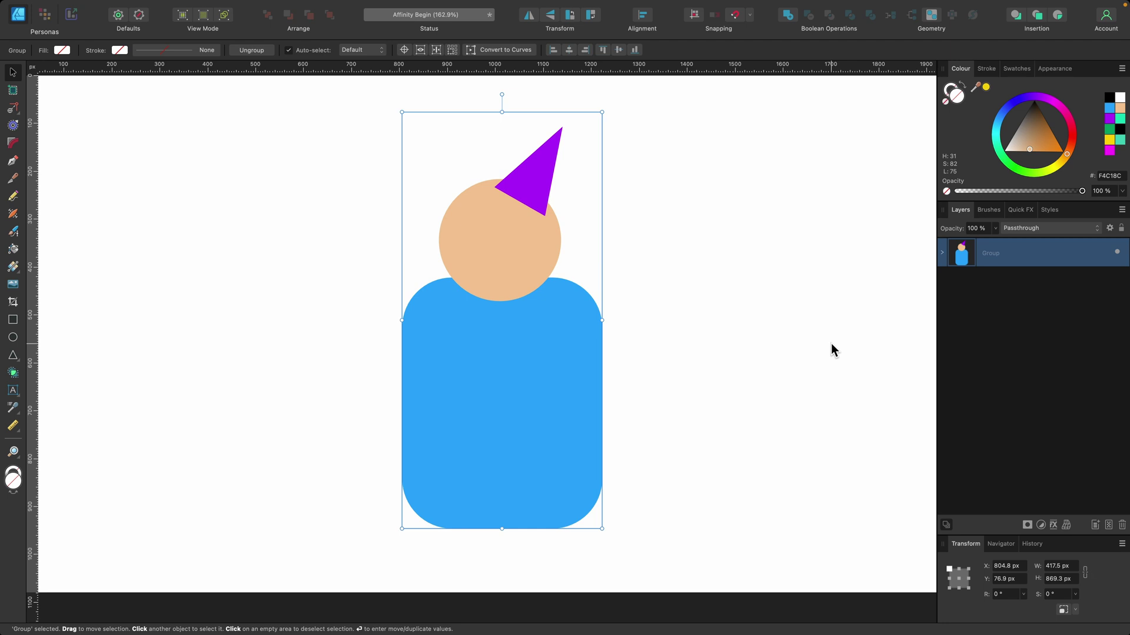
{"action": "key", "text": "ctrl+shift+g"}
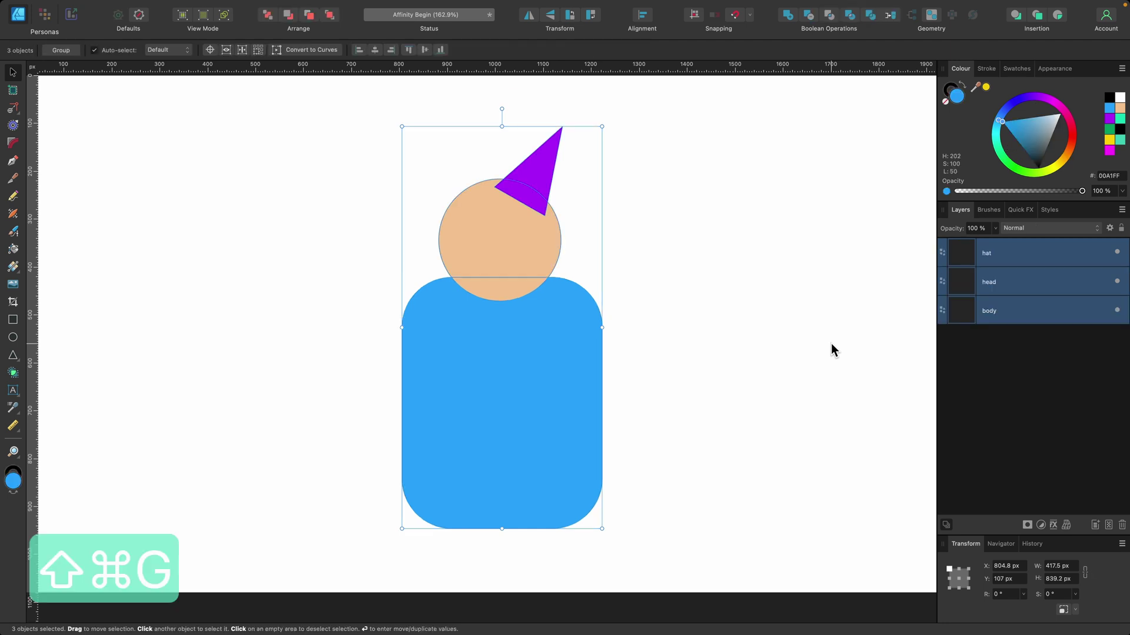
{"action": "left_click", "coordinate": [815, 308]}
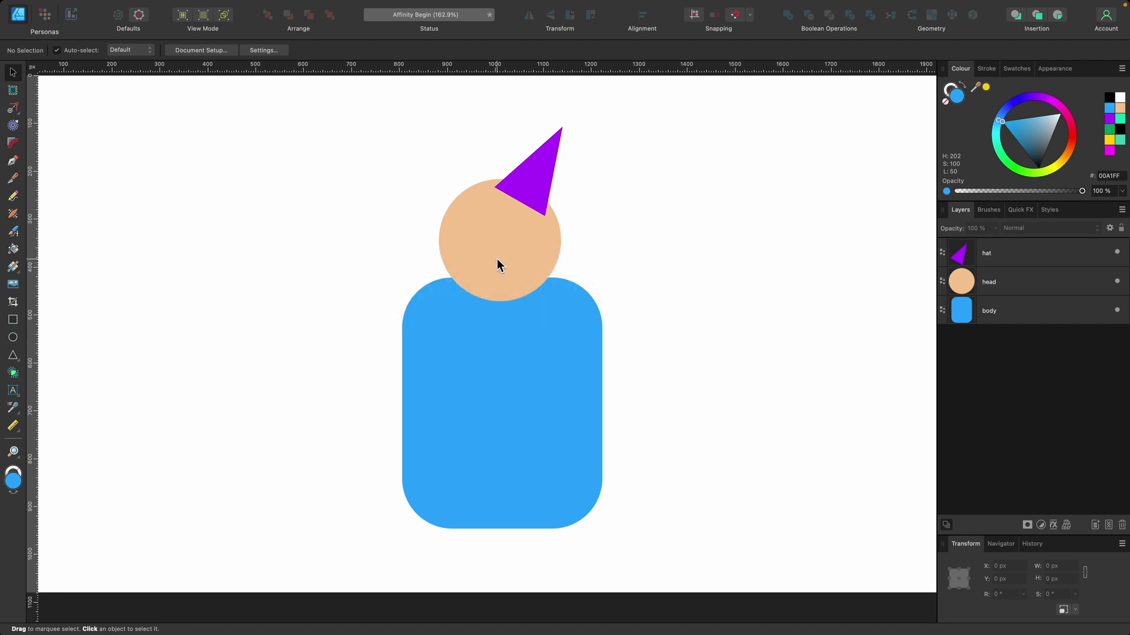
Lock the body layer, then marquee-select only the hat and head.
{"action": "left_click", "coordinate": [543, 327]}
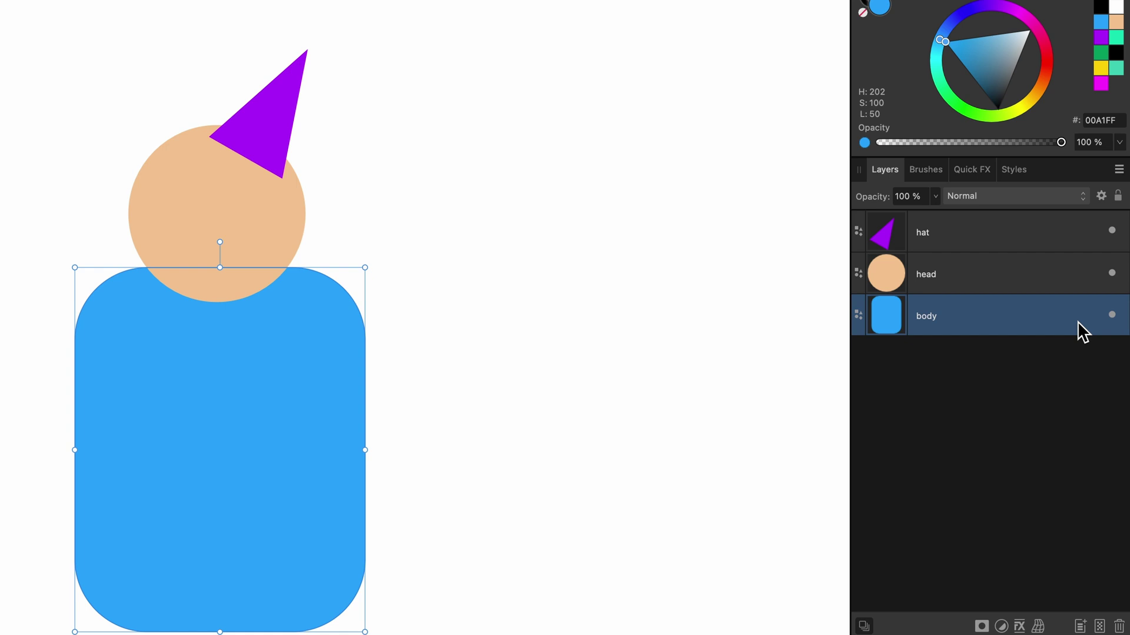
{"action": "left_click", "coordinate": [1099, 316]}
{"action": "left_click", "coordinate": [704, 274]}
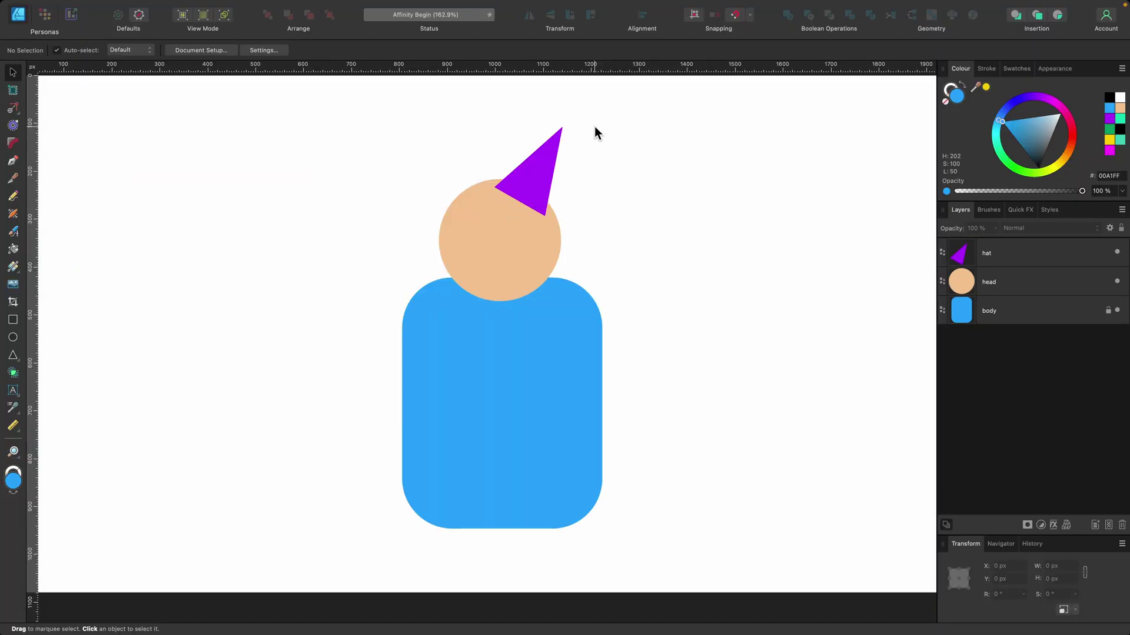
{"action": "mouse_move", "coordinate": [692, 389]}
{"action": "left_mouse_down"}
{"action": "mouse_move", "coordinate": [375, 65]}
{"action": "mouse_move", "coordinate": [367, 112]}
{"action": "left_mouse_up"}
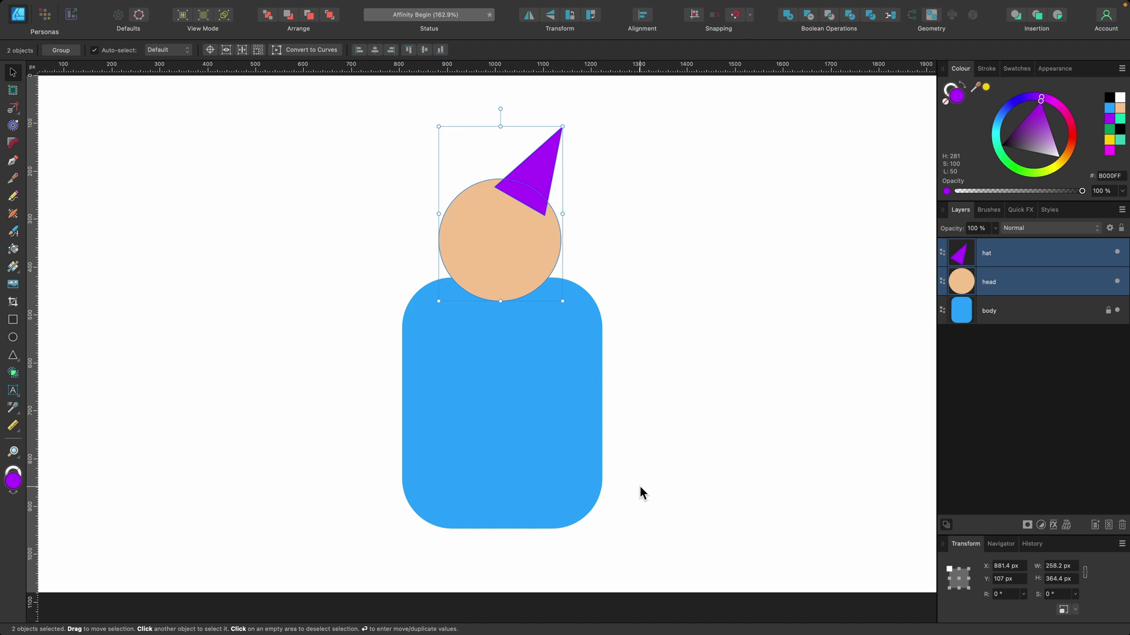
{"action": "left_click", "coordinate": [675, 560]}
{"action": "left_click_drag", "start_coordinate": [675, 561], "coordinate": [331, 92]}
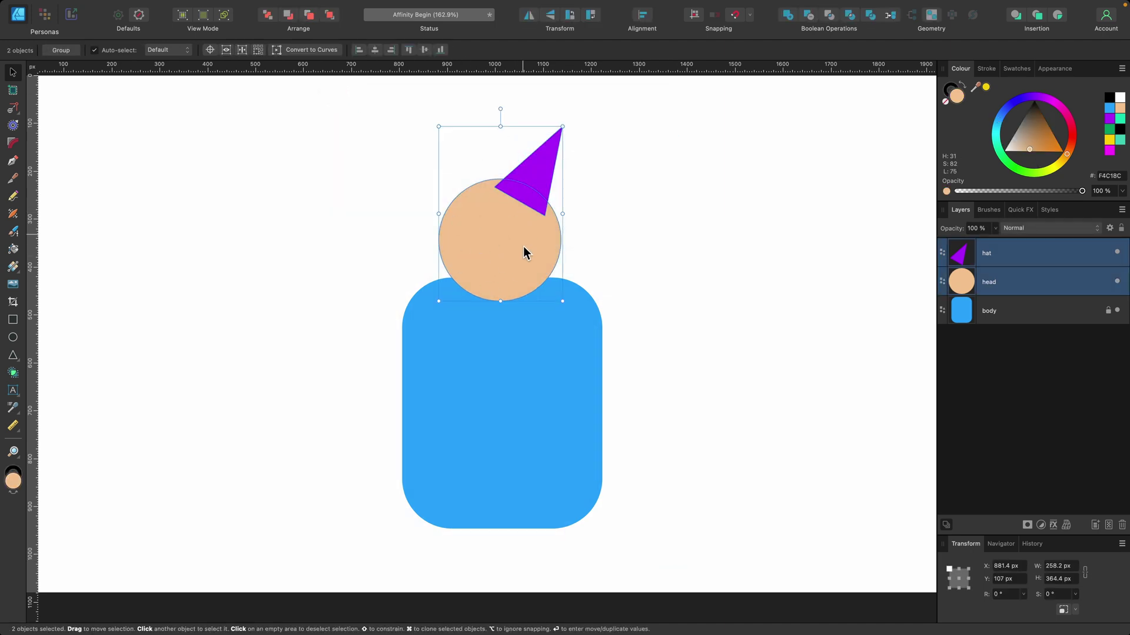
{"action": "left_click", "coordinate": [536, 334]}
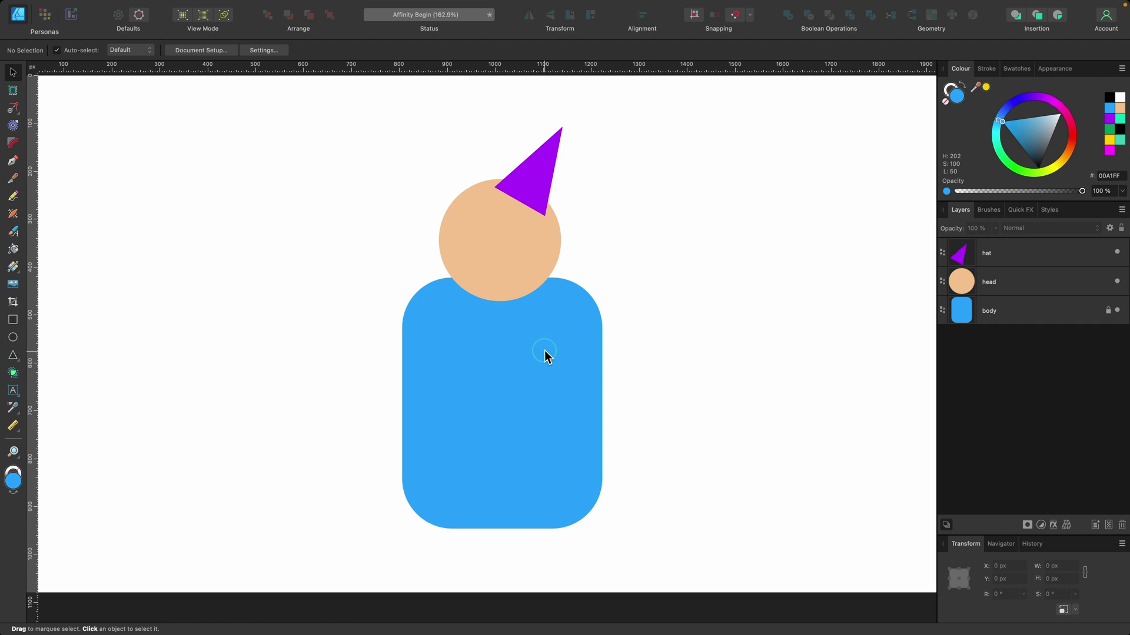
Fail to marquee the locked body, unlock its layer, then select and move it.
{"action": "left_click_drag", "start_coordinate": [545, 350], "coordinate": [606, 430]}
{"action": "left_click", "coordinate": [1109, 311]}
{"action": "left_click", "coordinate": [548, 366]}
{"action": "mouse_move", "coordinate": [543, 367]}
{"action": "left_mouse_down"}
{"action": "mouse_move", "coordinate": [623, 340]}
{"action": "mouse_move", "coordinate": [543, 367]}
{"action": "left_mouse_up"}
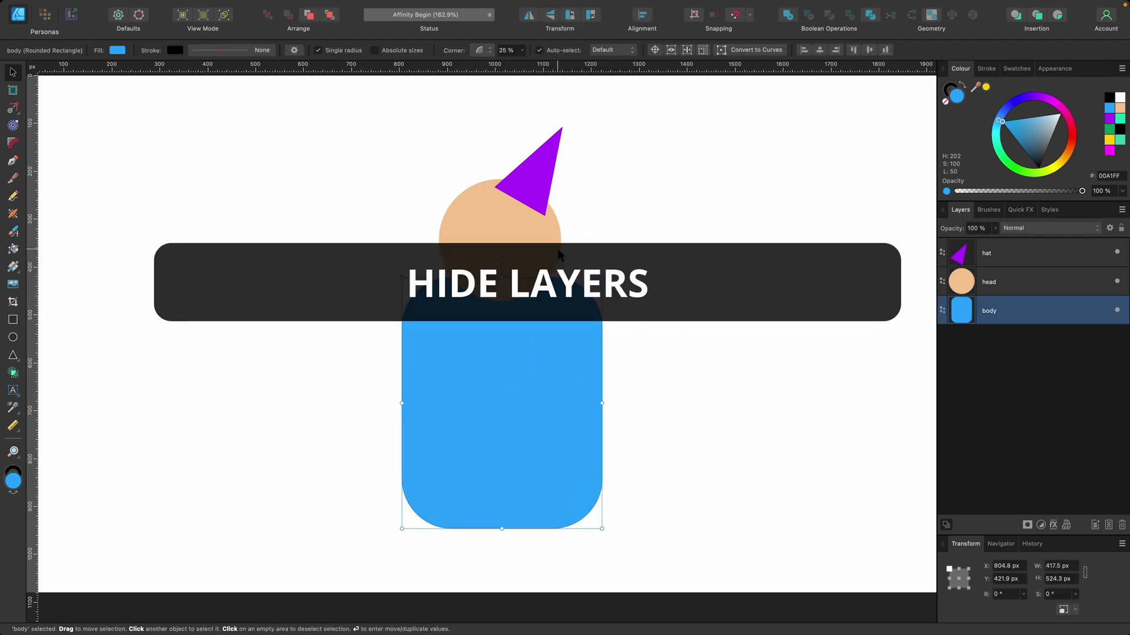
{"action": "left_click", "coordinate": [557, 248]}
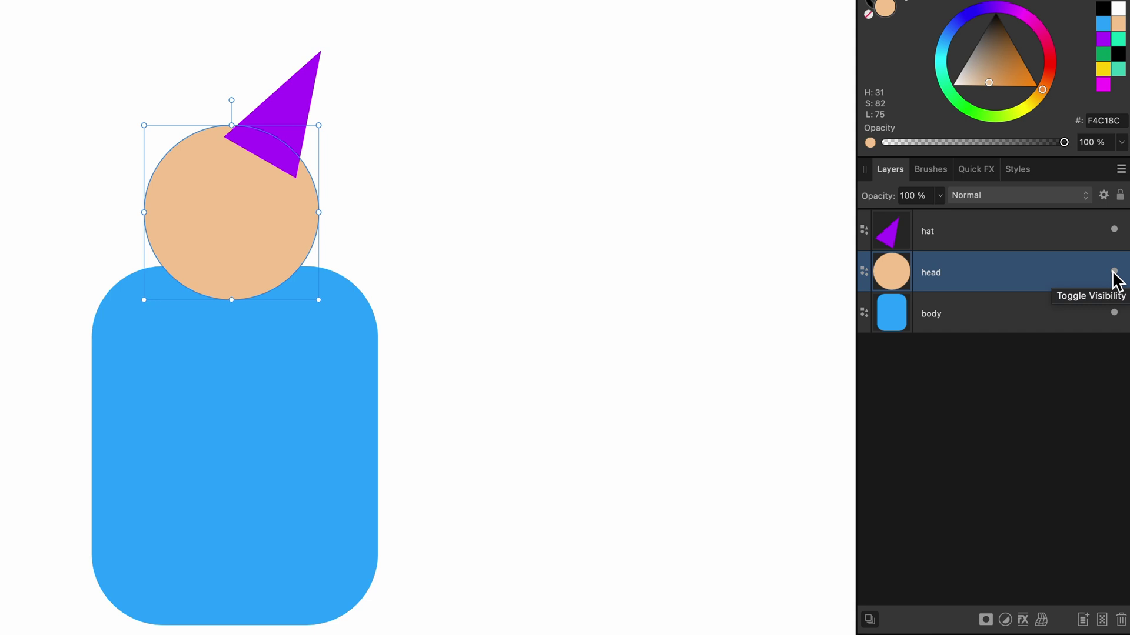
{"action": "left_click", "coordinate": [1114, 272]}
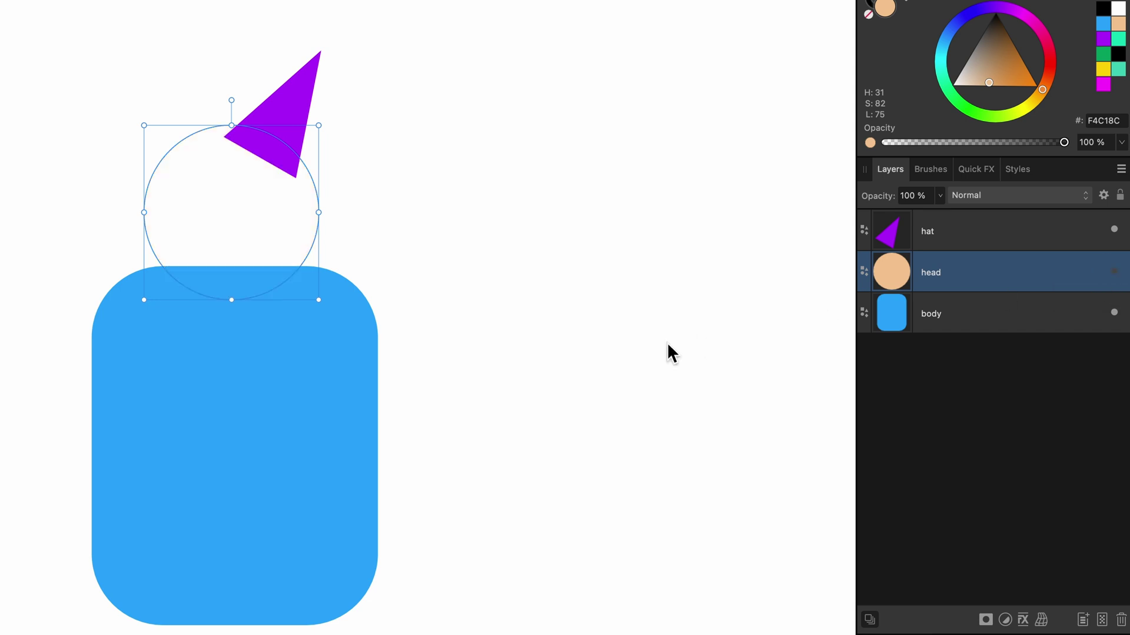
{"action": "left_click", "coordinate": [488, 232]}
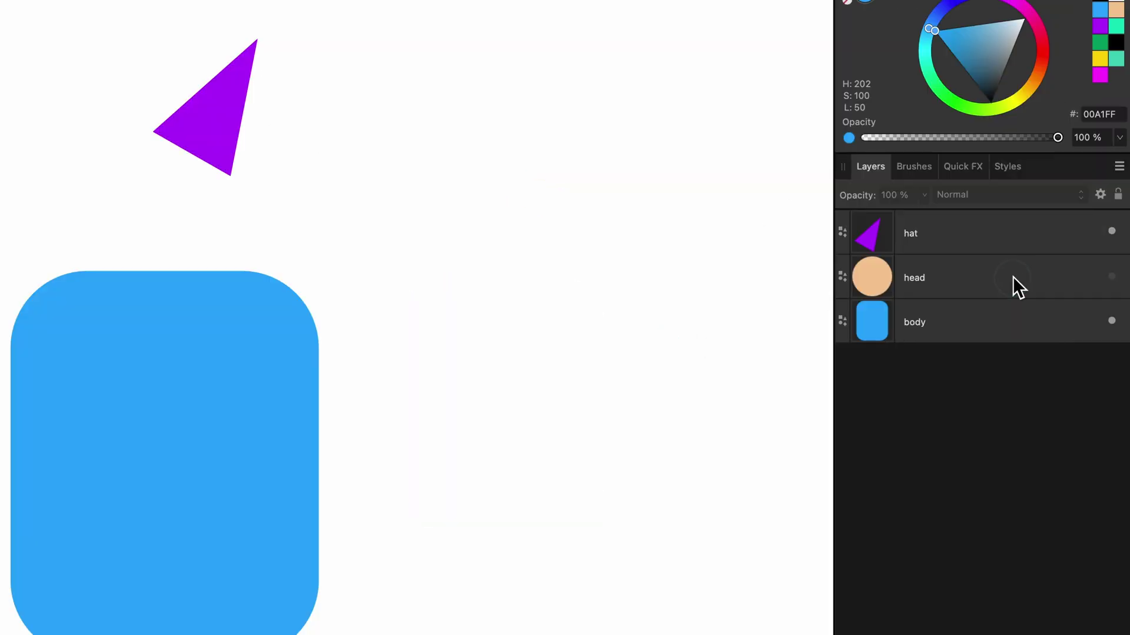
{"action": "left_click", "coordinate": [1056, 285]}
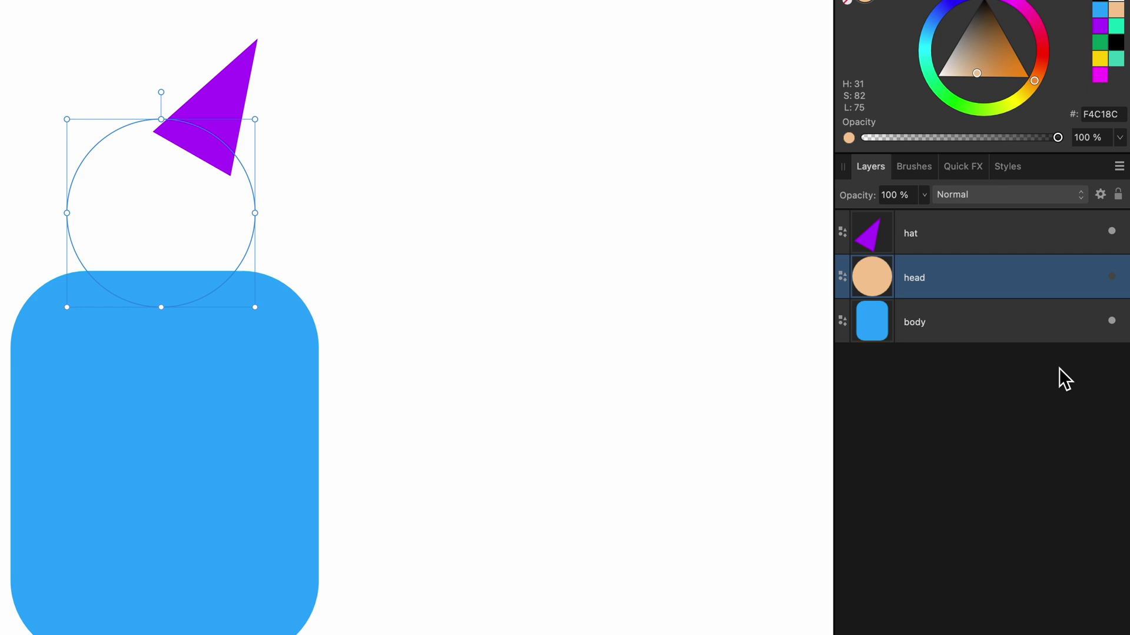
{"action": "left_click", "coordinate": [1110, 276]}
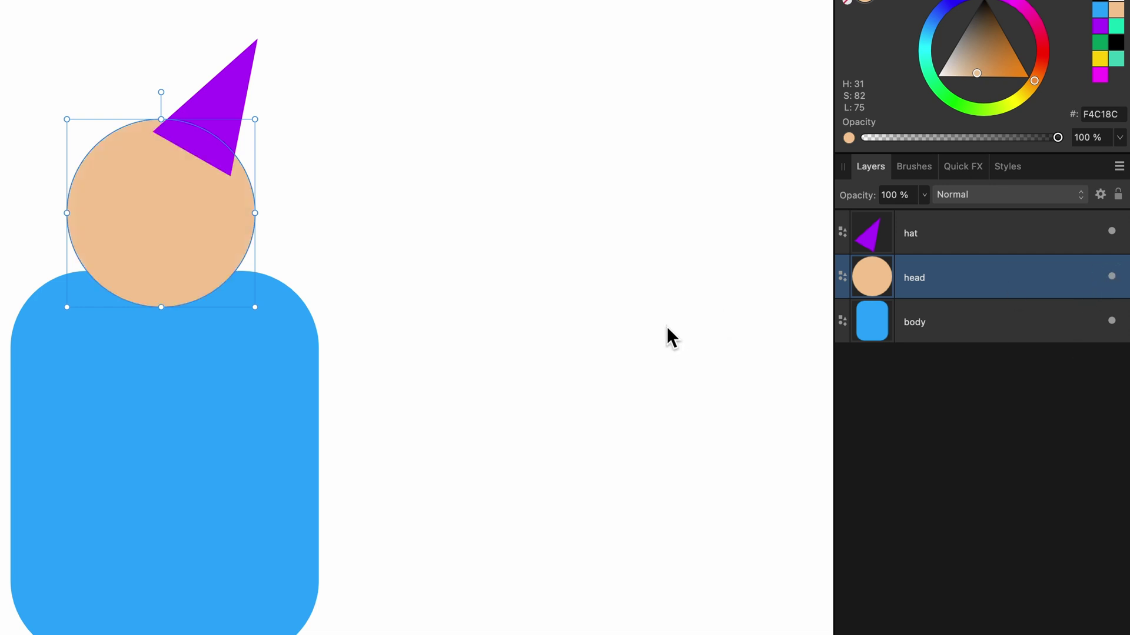
{"action": "left_click", "coordinate": [722, 280]}
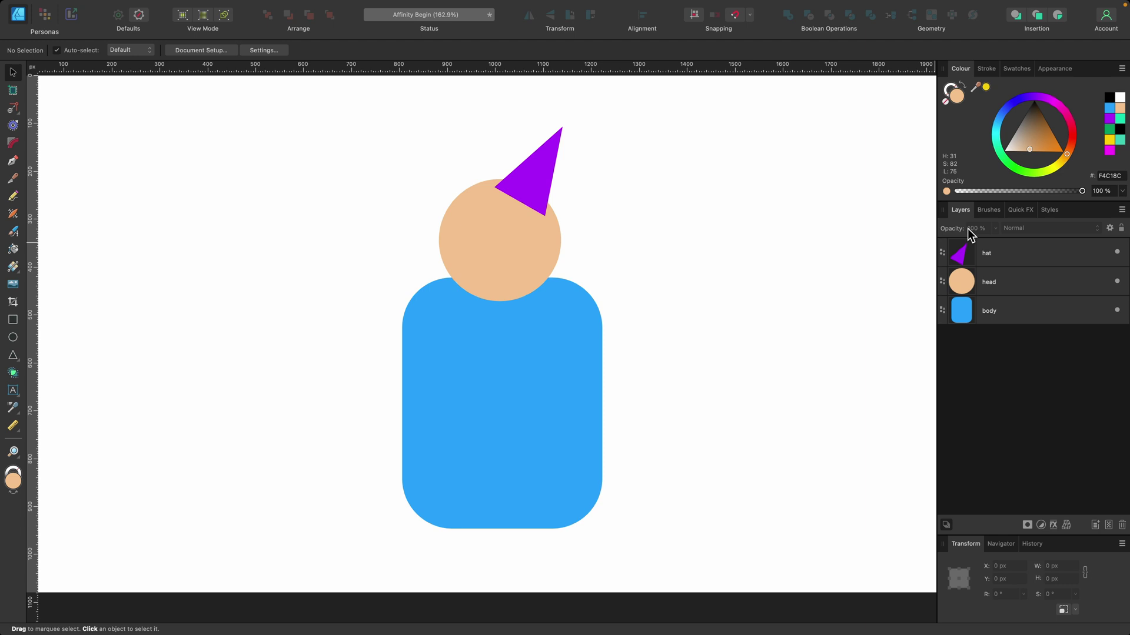
{"action": "left_click", "coordinate": [520, 270]}
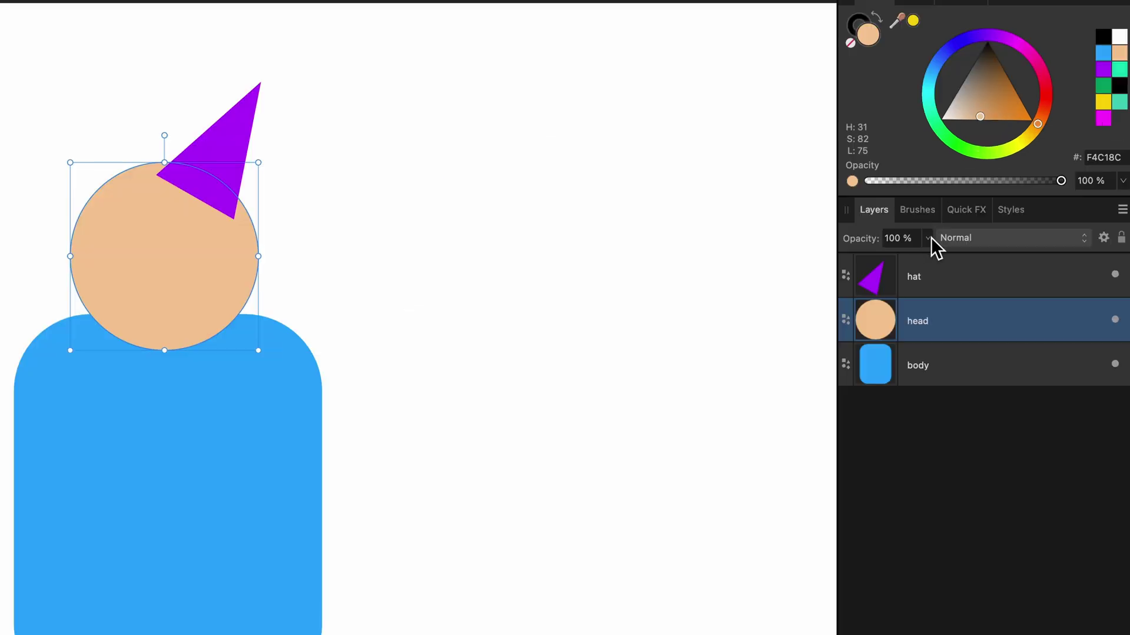
{"action": "left_click", "coordinate": [994, 228]}
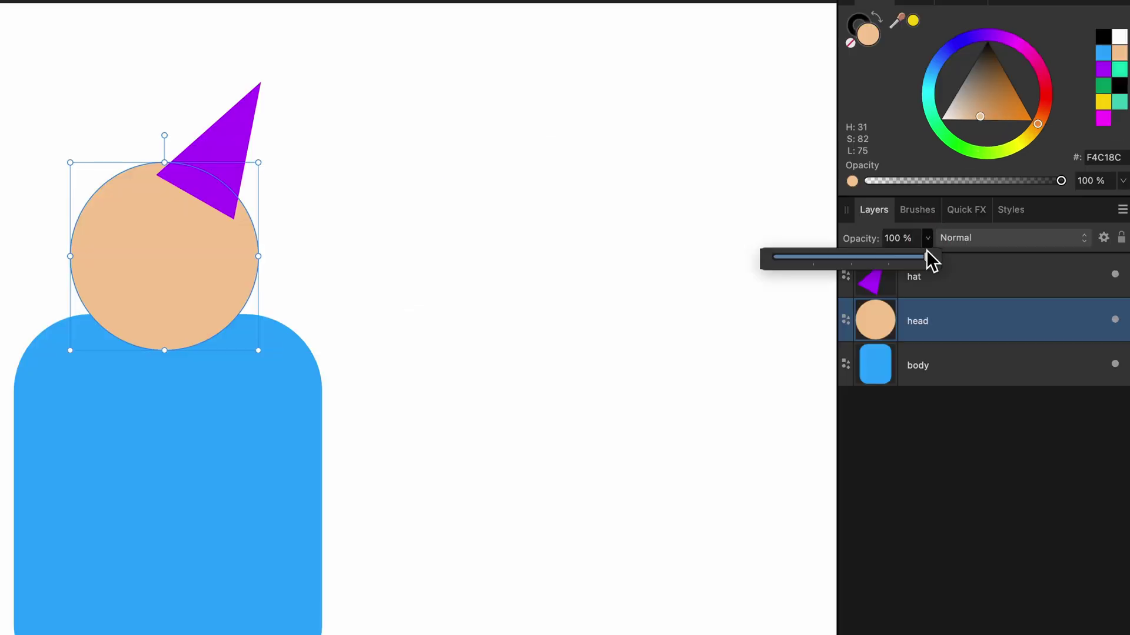
{"action": "left_click_drag", "start_coordinate": [926, 256], "coordinate": [991, 244]}
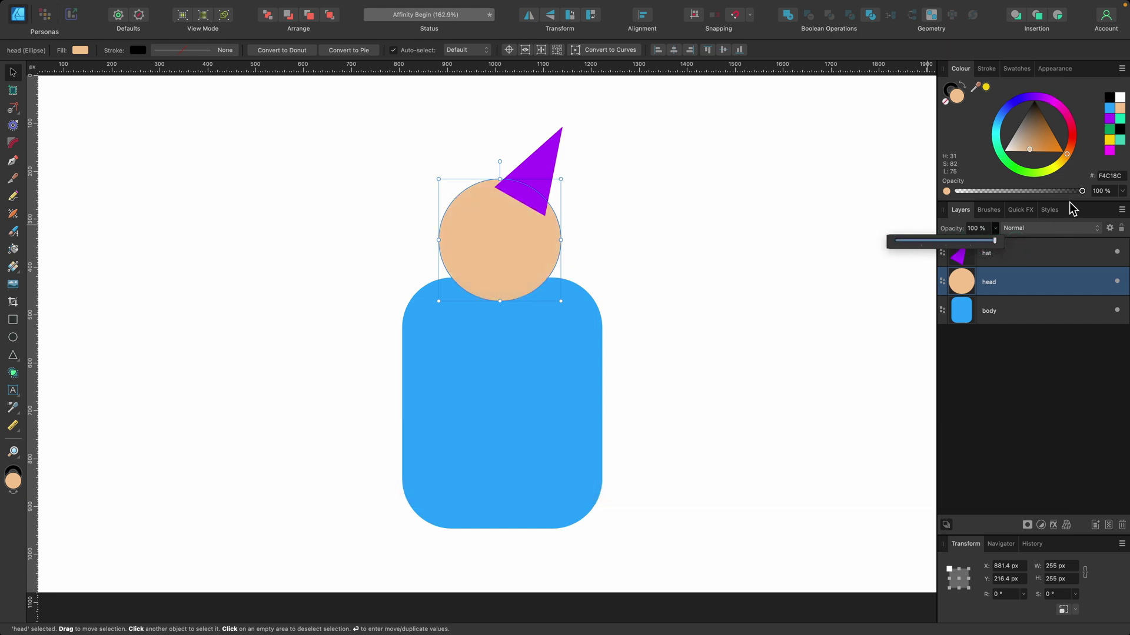
{"action": "mouse_move", "coordinate": [1082, 190]}
{"action": "left_mouse_down"}
{"action": "mouse_move", "coordinate": [966, 196]}
{"action": "mouse_move", "coordinate": [1085, 190]}
{"action": "left_mouse_up"}
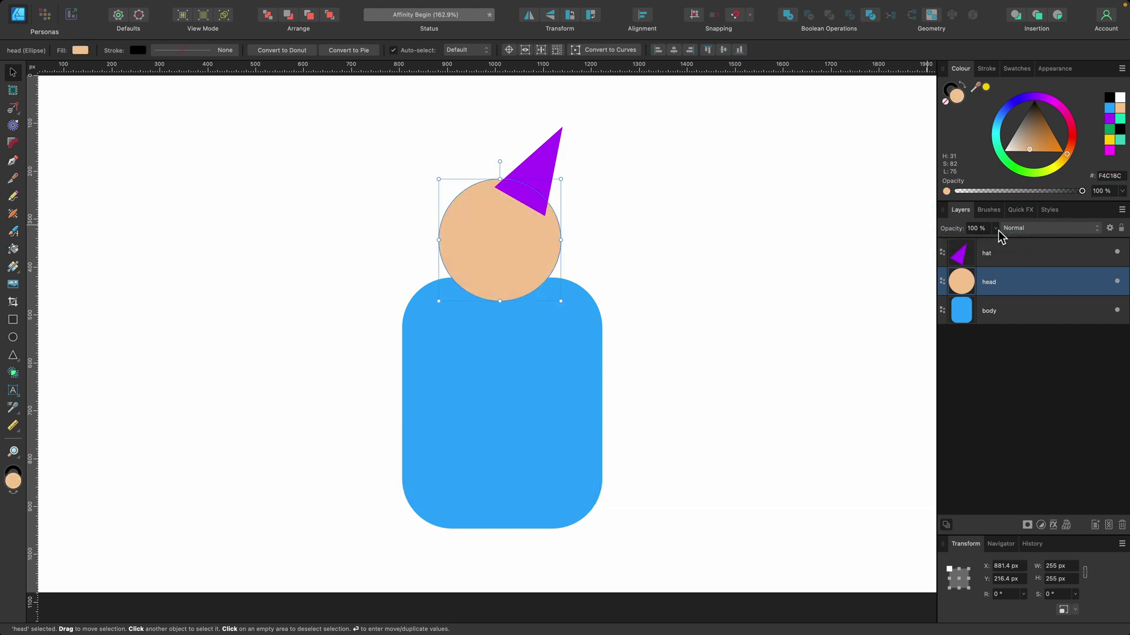
{"action": "left_click", "coordinate": [998, 229]}
{"action": "mouse_move", "coordinate": [993, 240]}
{"action": "left_mouse_down"}
{"action": "mouse_move", "coordinate": [931, 252]}
{"action": "mouse_move", "coordinate": [1035, 246]}
{"action": "left_mouse_up"}
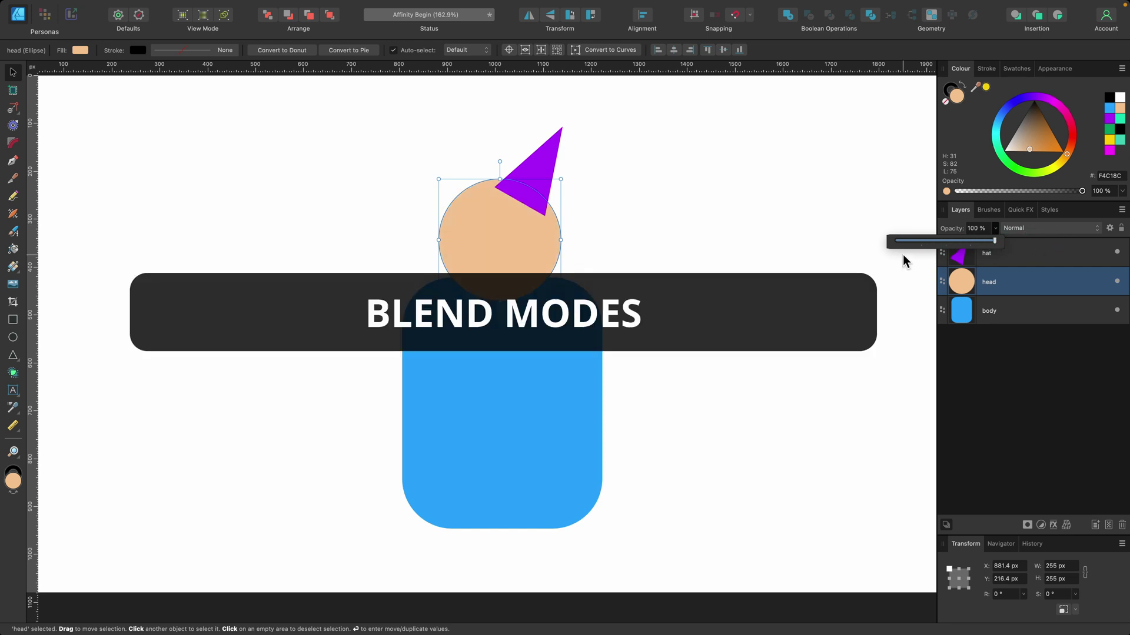
{"action": "left_click", "coordinate": [1043, 228]}
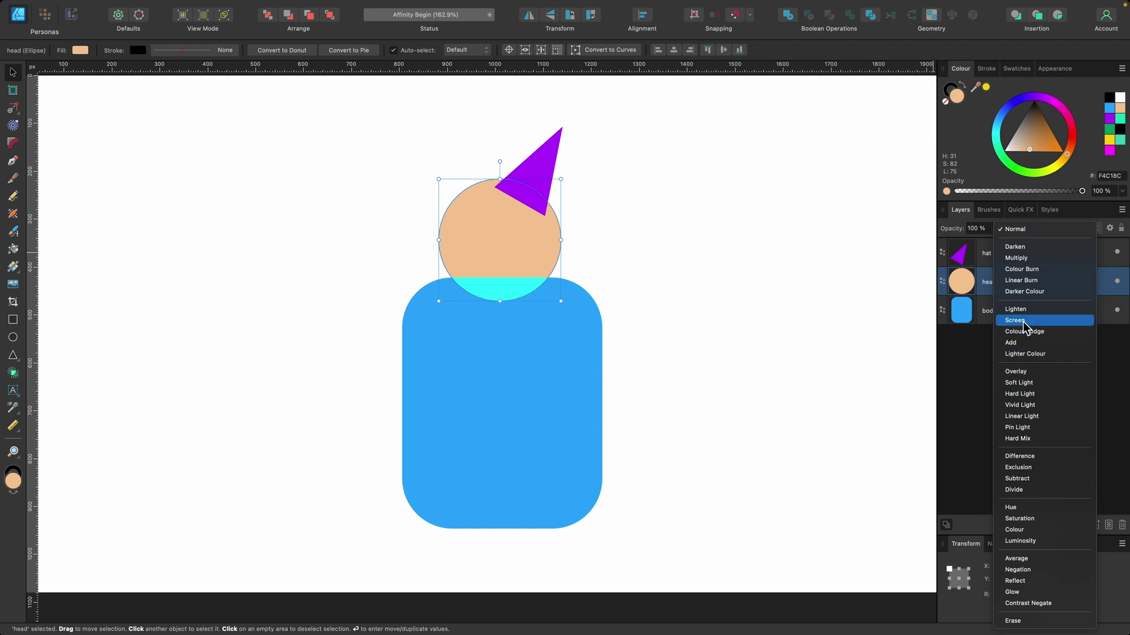
{"action": "left_click", "coordinate": [977, 282]}
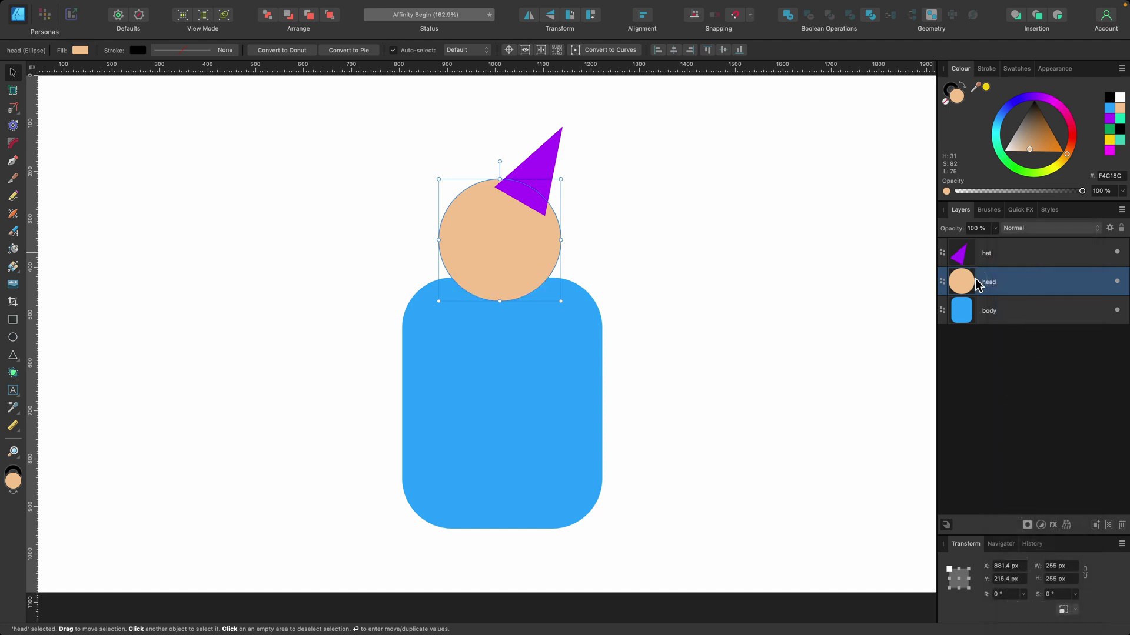
Move the body left and the hat right, and duplicate the head circle.
{"action": "left_click_drag", "start_coordinate": [573, 353], "coordinate": [295, 351]}
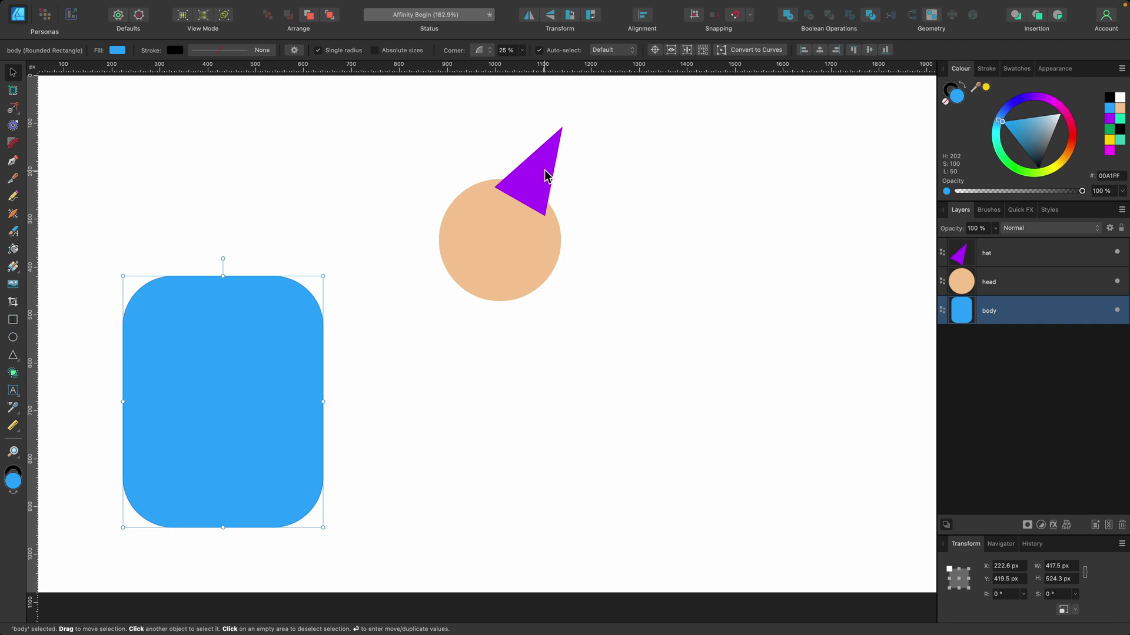
{"action": "left_click_drag", "start_coordinate": [545, 169], "coordinate": [736, 163]}
{"action": "left_click", "coordinate": [530, 236]}
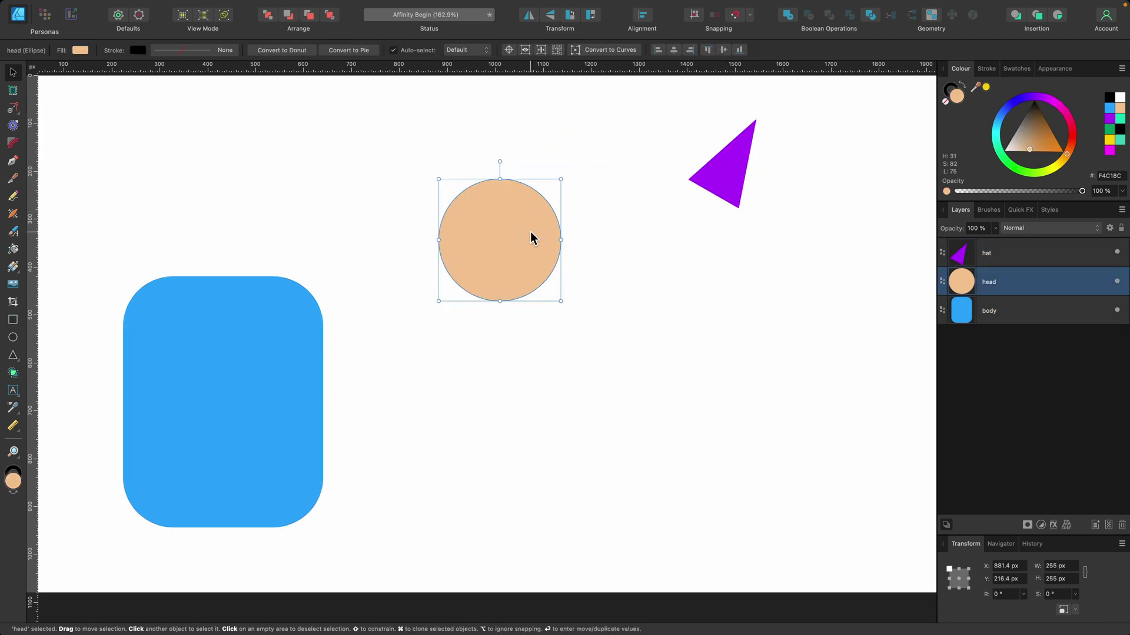
{"action": "mouse_move", "coordinate": [530, 236]}
{"action": "left_mouse_down", "text": "alt"}
{"action": "mouse_move", "coordinate": [593, 286]}
{"action": "mouse_move", "coordinate": [504, 305]}
{"action": "left_mouse_up", "text": "alt"}
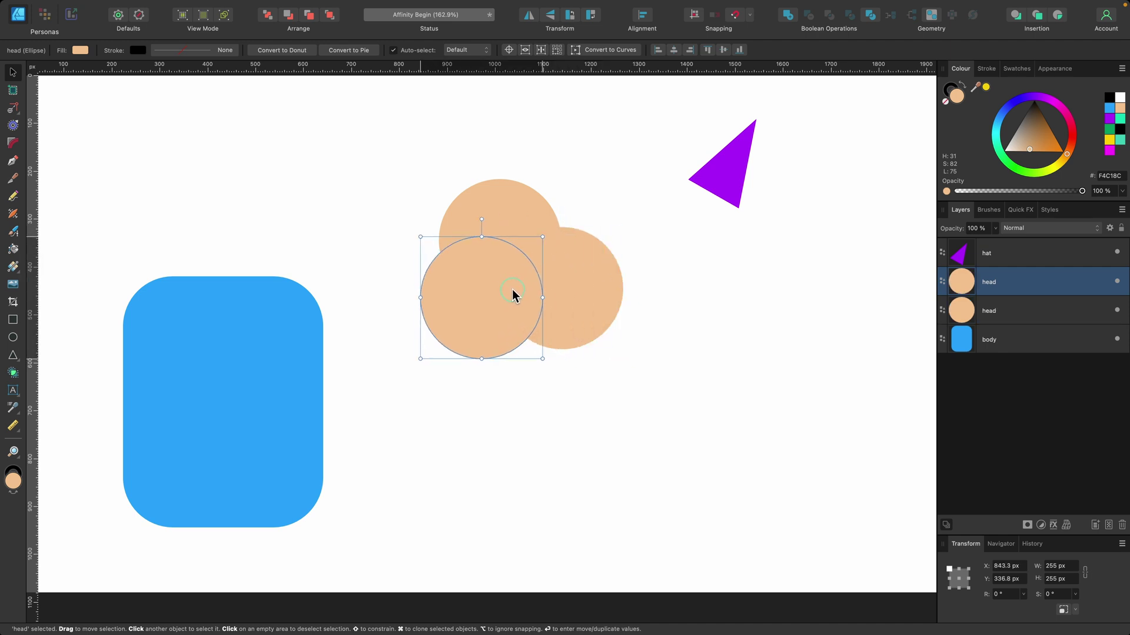
Recolour the head circles pink, blue and green with the colour wheel.
{"action": "left_click", "coordinate": [570, 296]}
{"action": "left_click", "coordinate": [1055, 103]}
{"action": "left_click", "coordinate": [504, 202]}
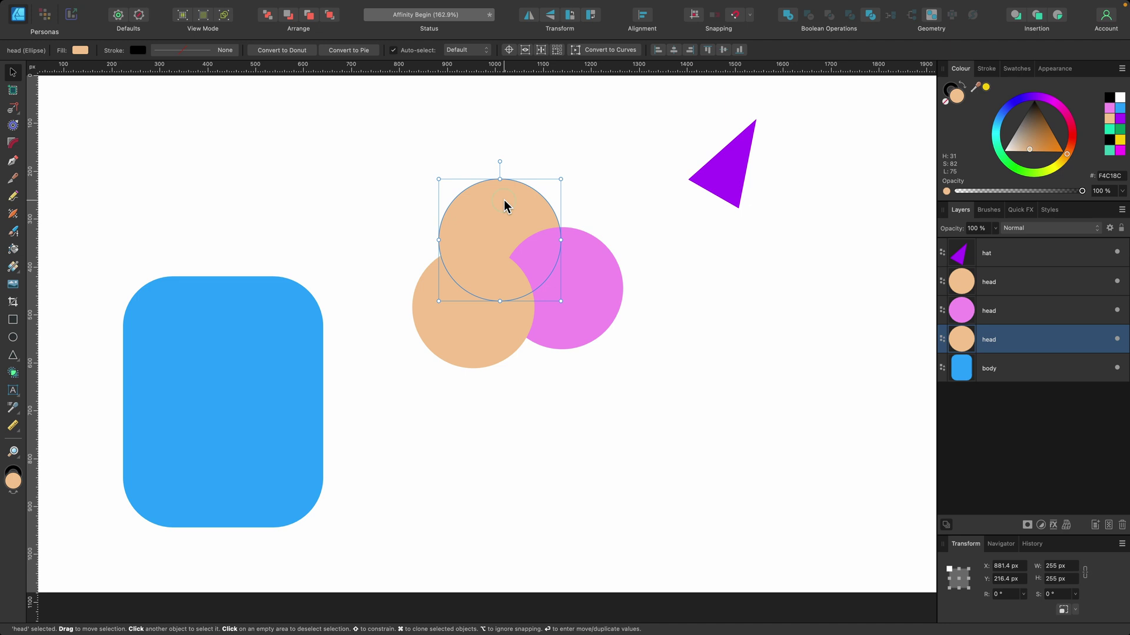
{"action": "left_click_drag", "start_coordinate": [1029, 102], "coordinate": [1003, 115]}
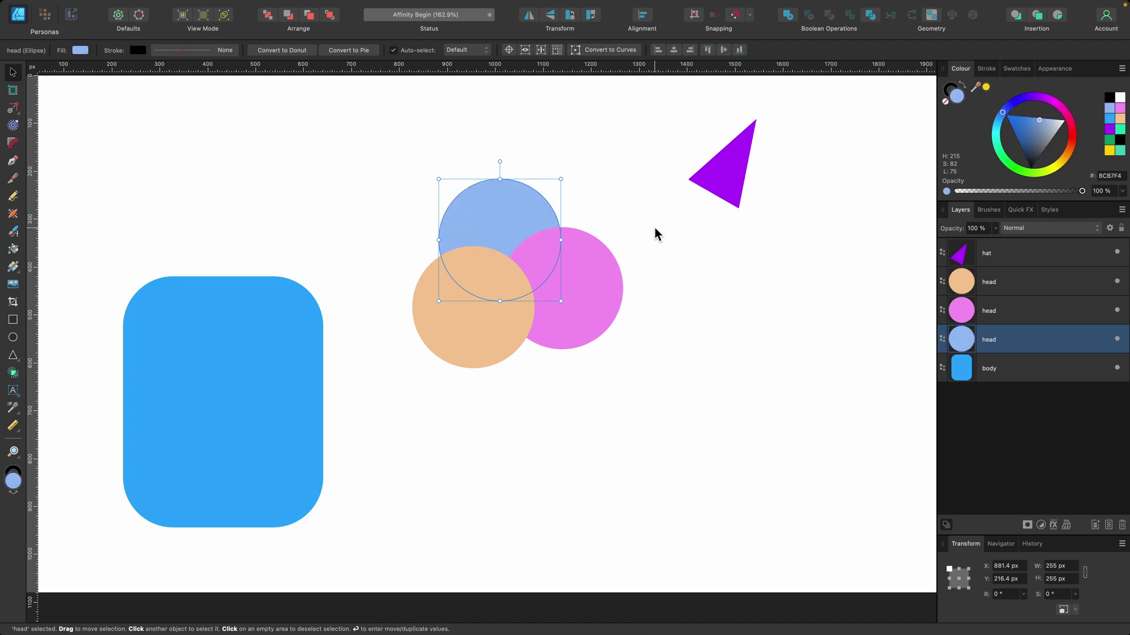
{"action": "left_click", "coordinate": [472, 341]}
{"action": "left_click", "coordinate": [1021, 171]}
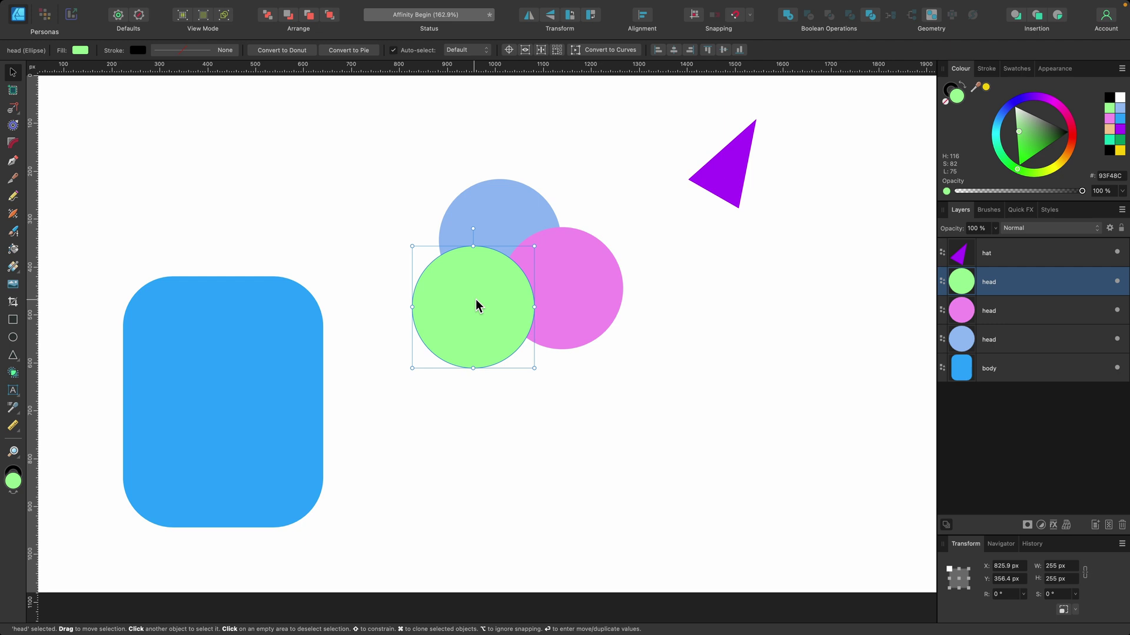
{"action": "left_click", "coordinate": [1028, 229]}
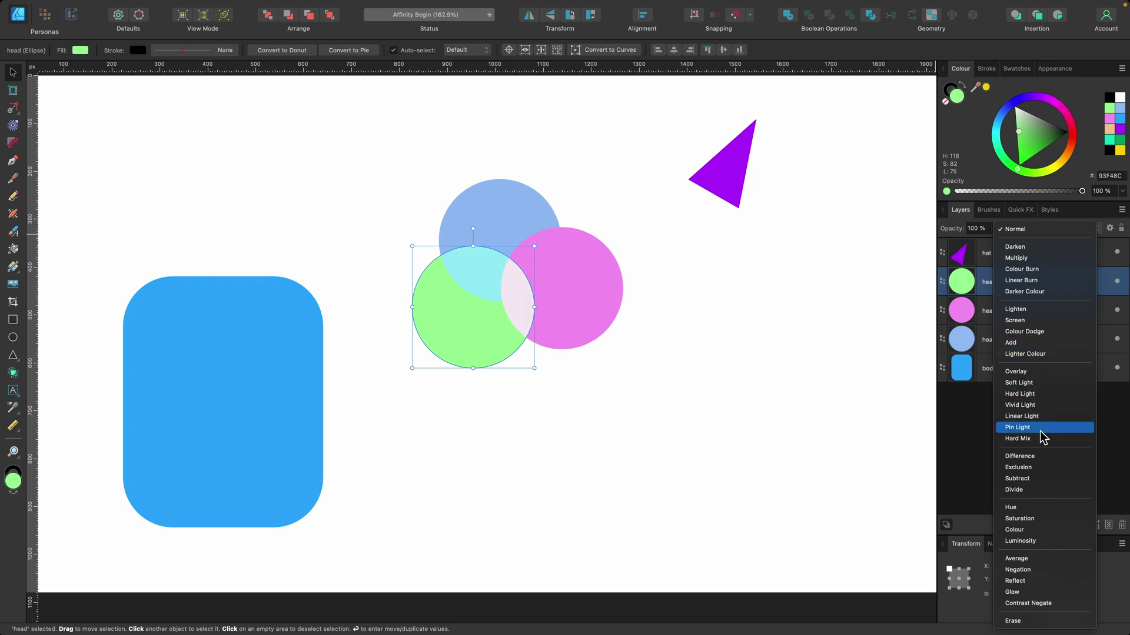
{"action": "left_click", "coordinate": [854, 352]}
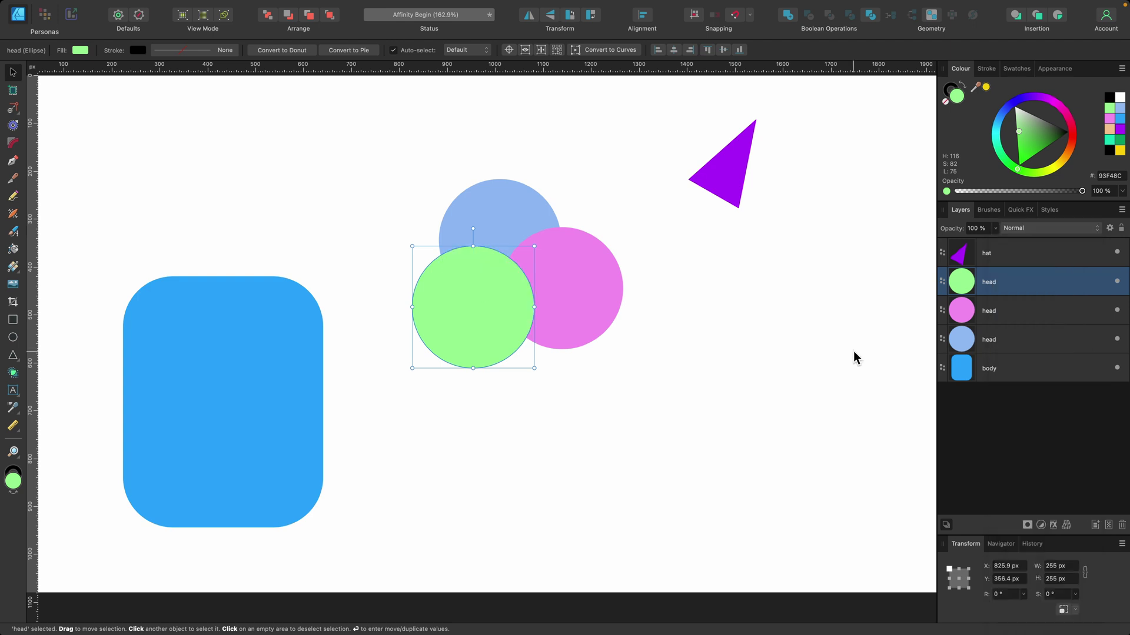